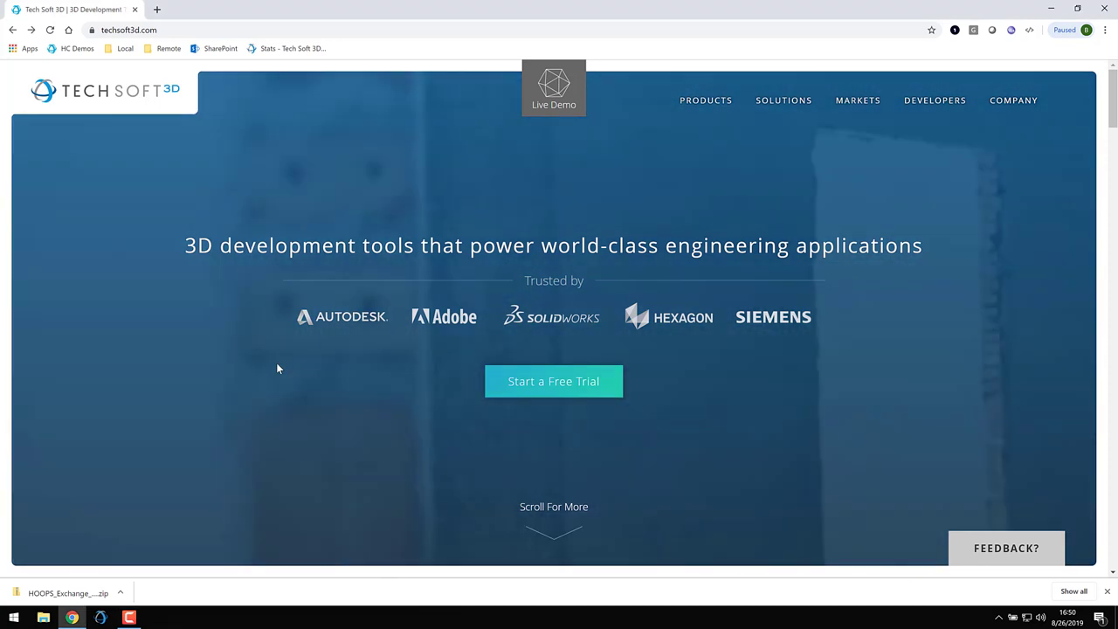
- Go to the Developer Zone site and open the HOOPS Exchange downloads page under HOOPS Products
key(ctrl+l)
text(deve)
key(Return)
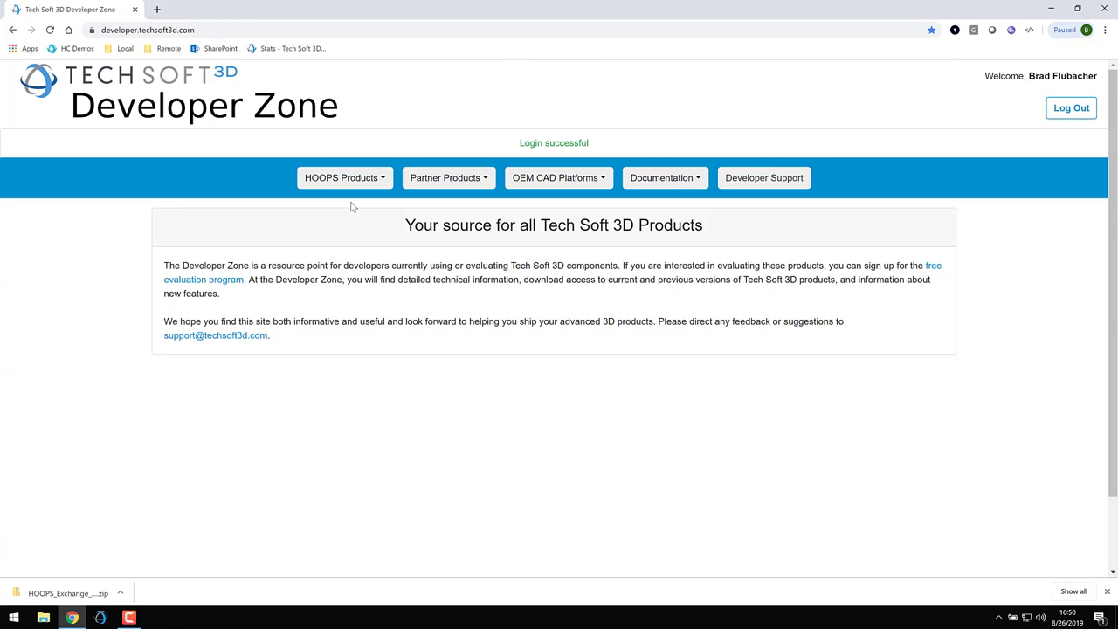
click(361, 180)
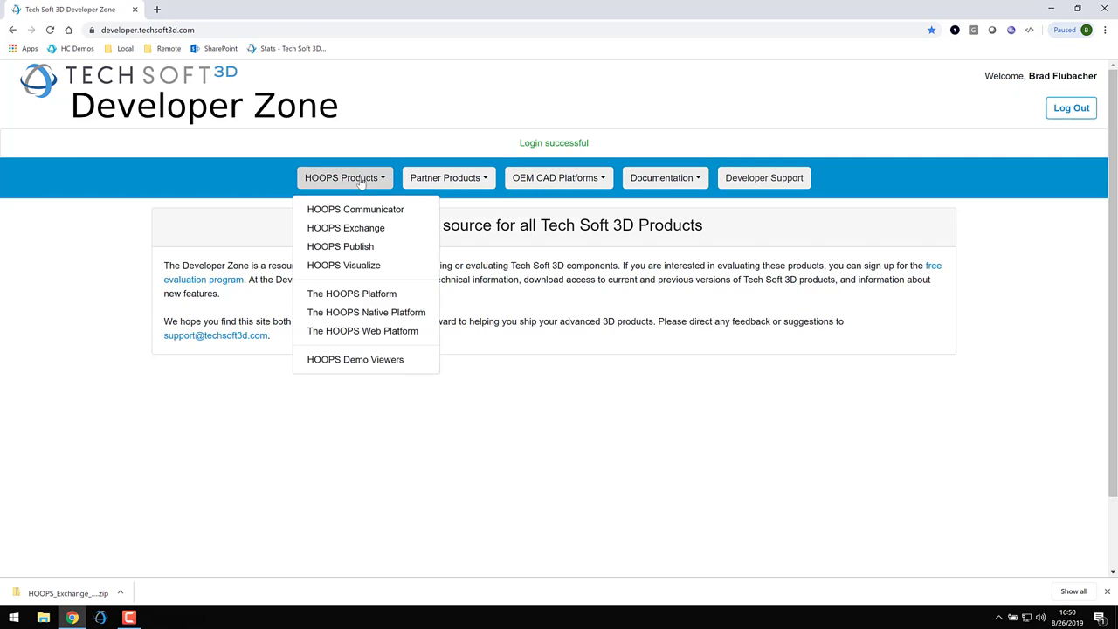
click(351, 246)
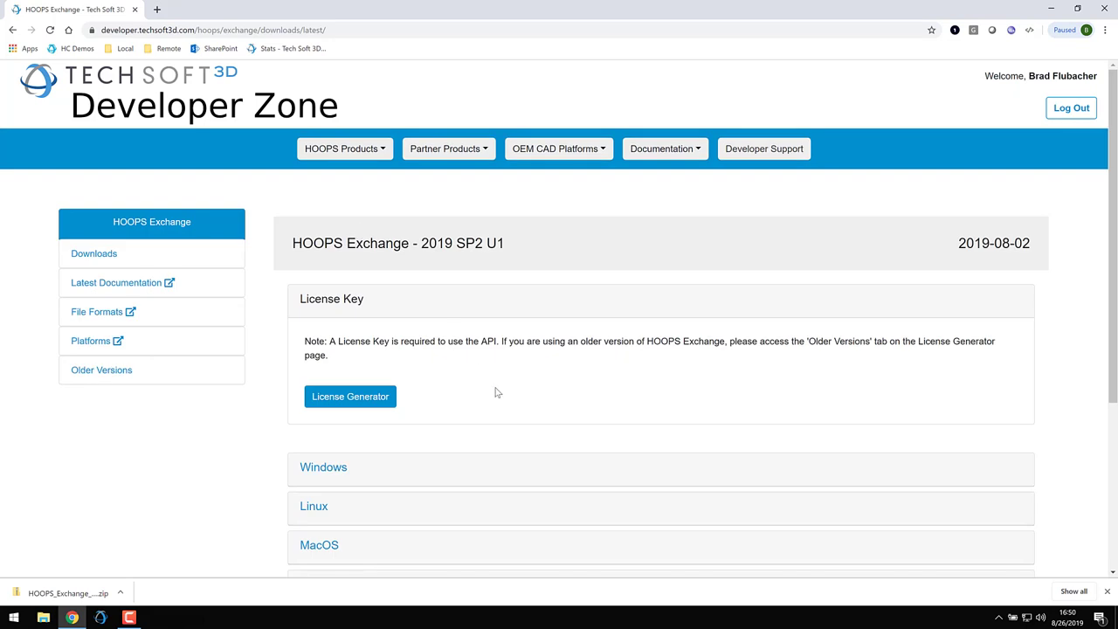
- Expand the Windows section and download the HOOPS Exchange 2019 SP2 U1 package
scroll(454, 410, down, 1)
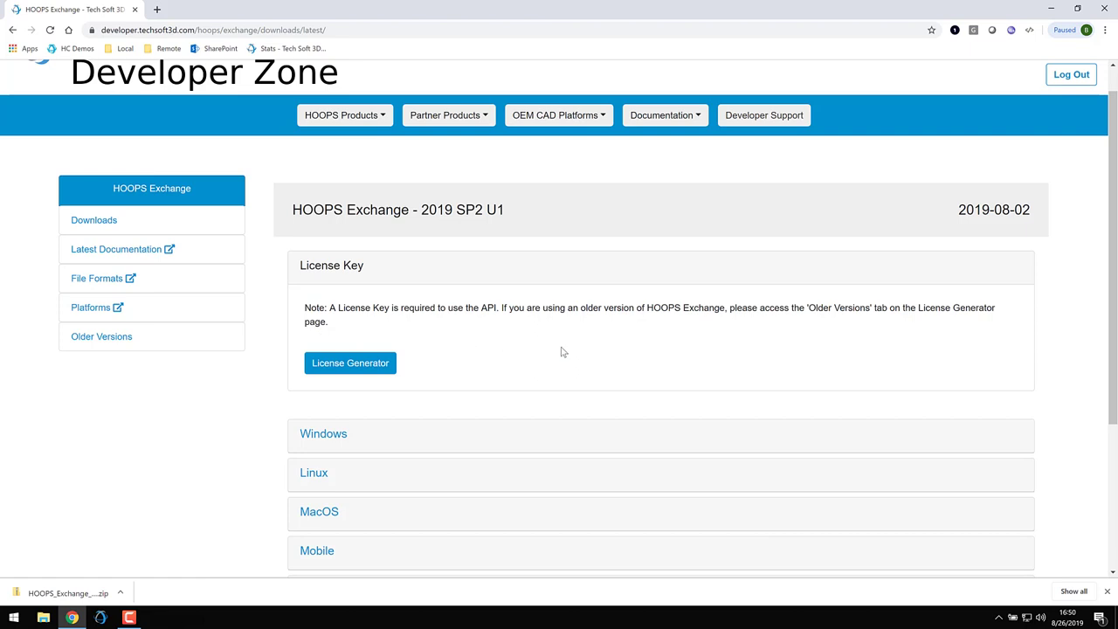
scroll(562, 350, down, 1)
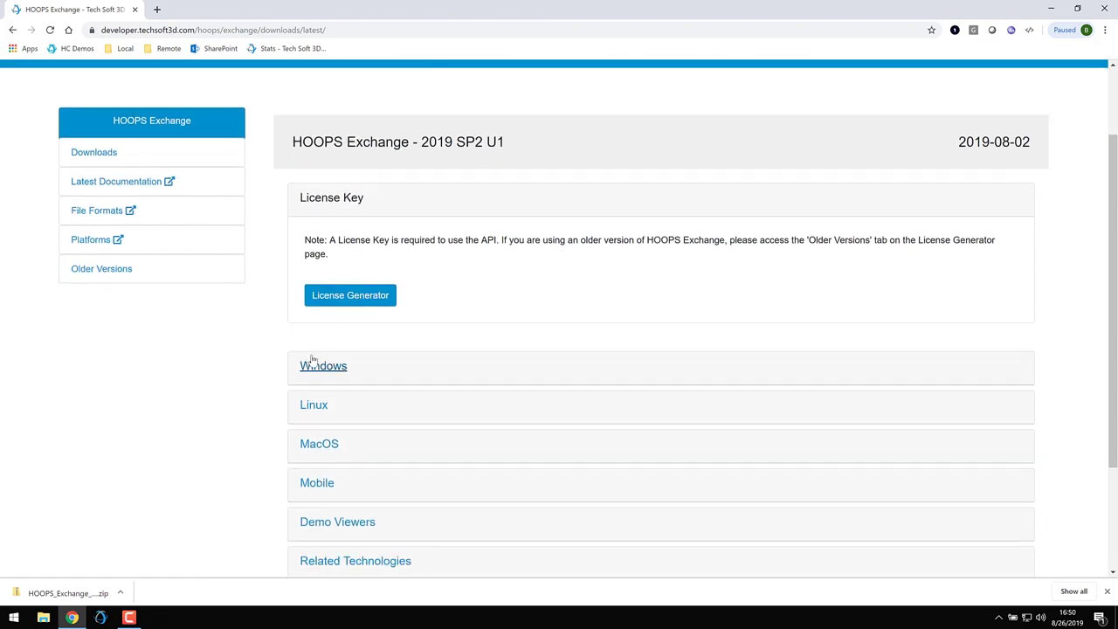
click(318, 367)
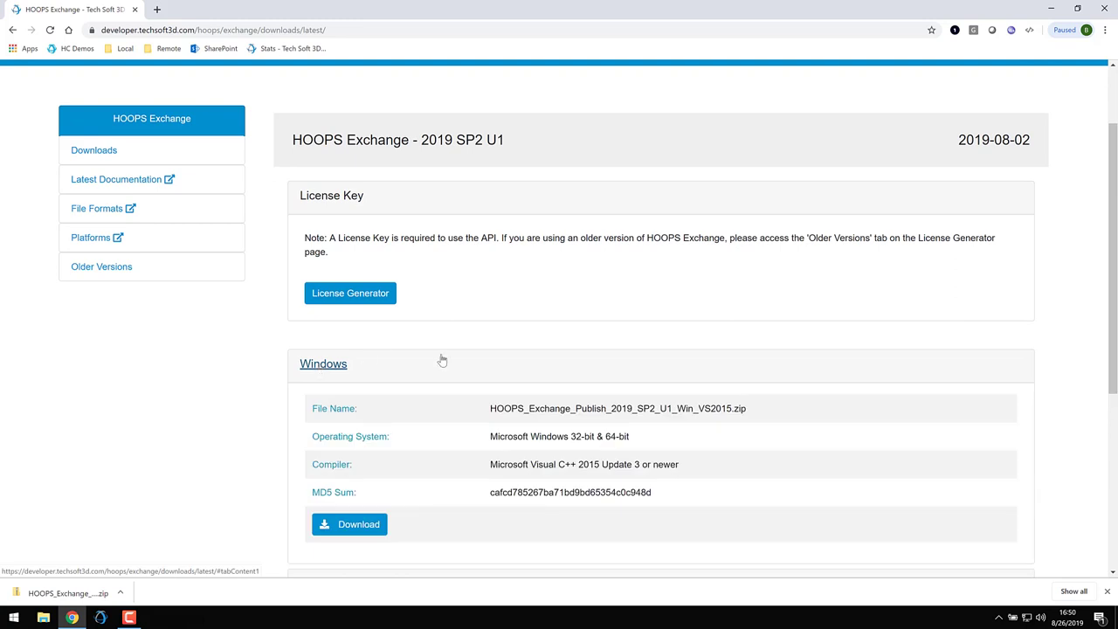
scroll(442, 361, down, 2)
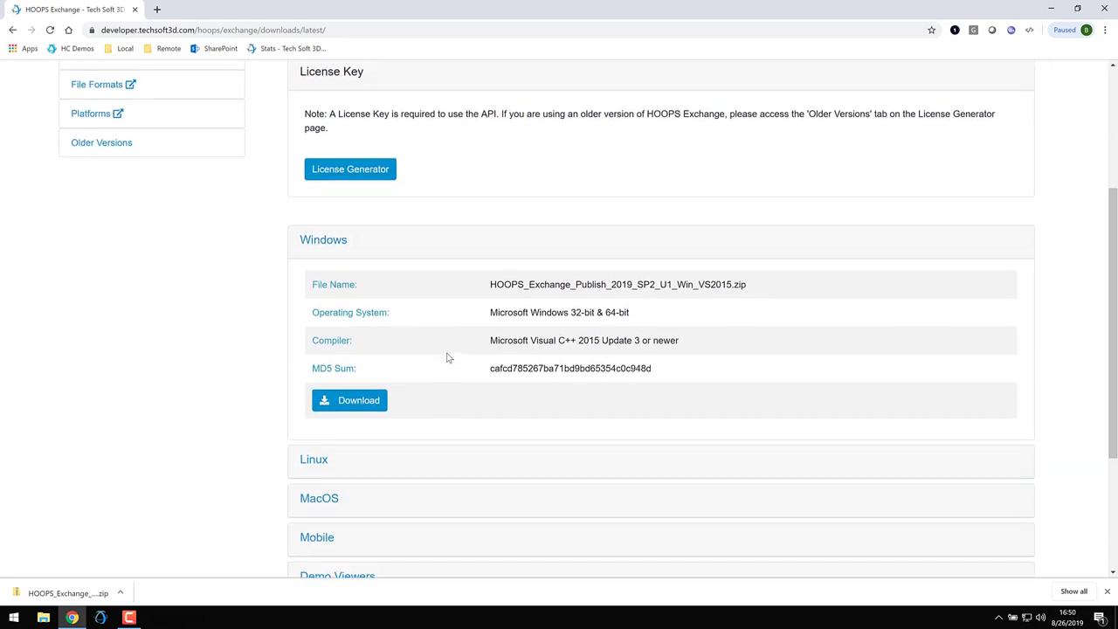
scroll(448, 358, down, 1)
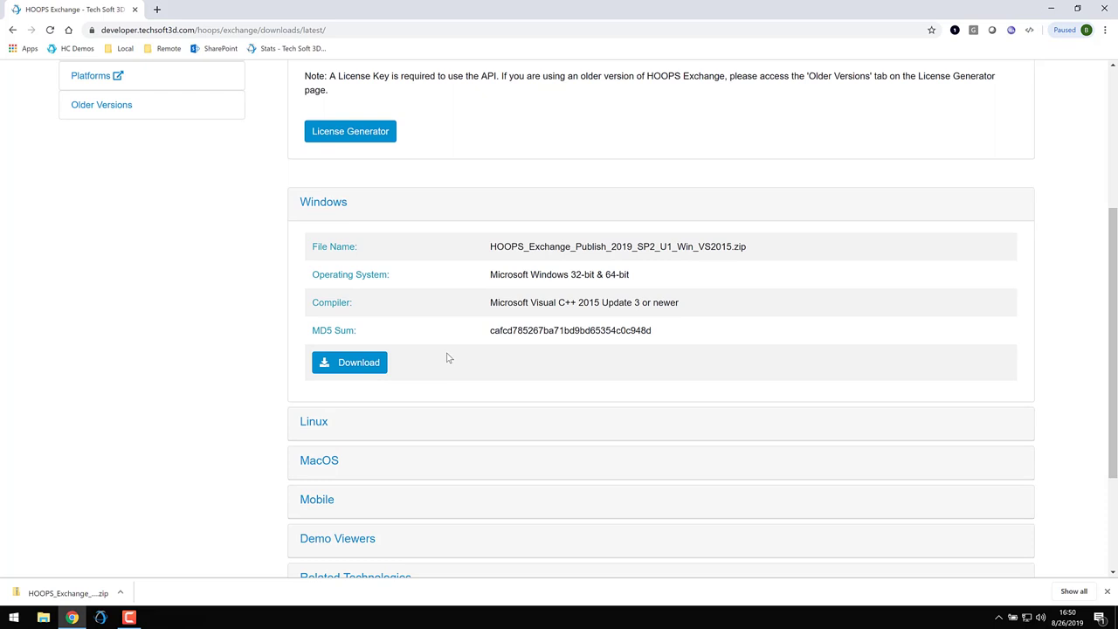
click(340, 370)
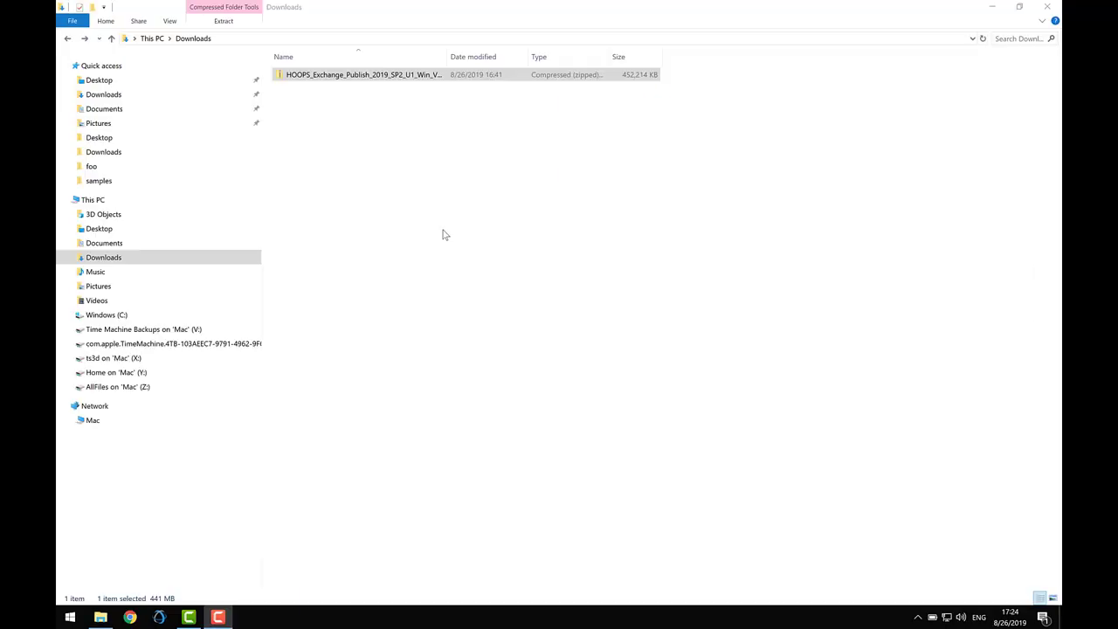
- Open HOOPS_Exchange_Publish_2019_SP2_U1_Win_VS2015.zip and drag its folder onto Windows (C:)
click(372, 79)
double_click(371, 77)
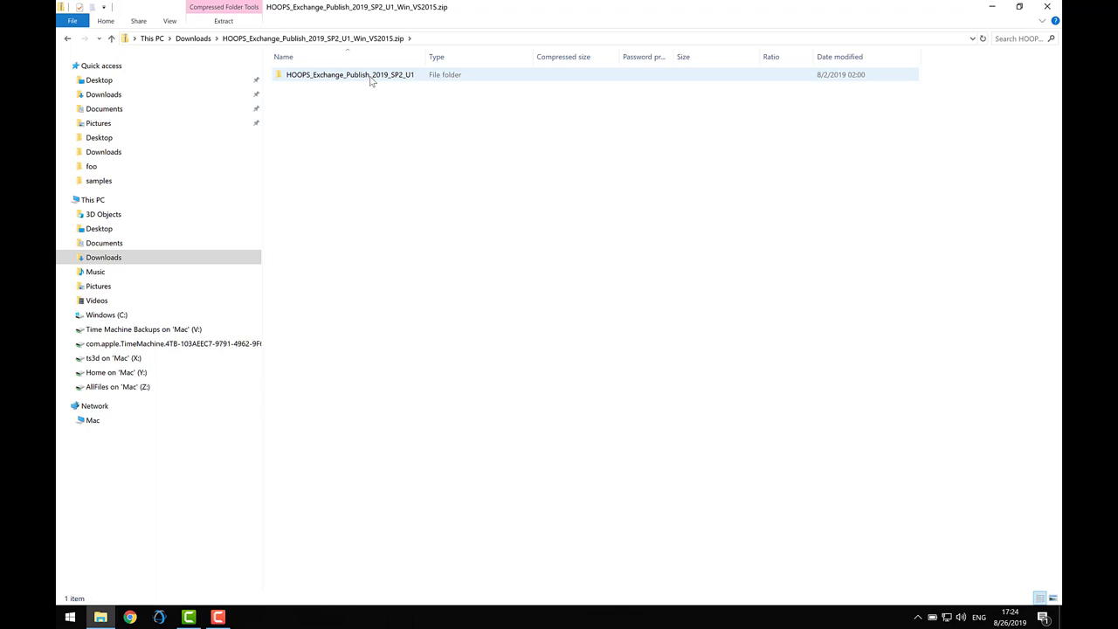
drag(372, 79, 133, 318)
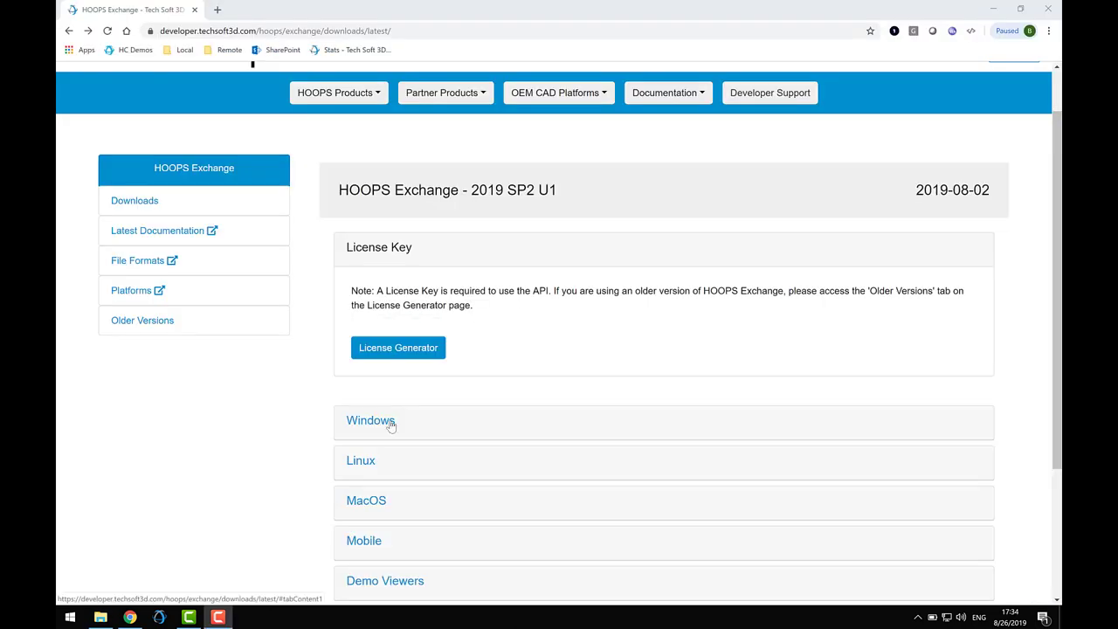
- Open the License Generator page and scroll to the Full and Evaluation license keys
click(408, 350)
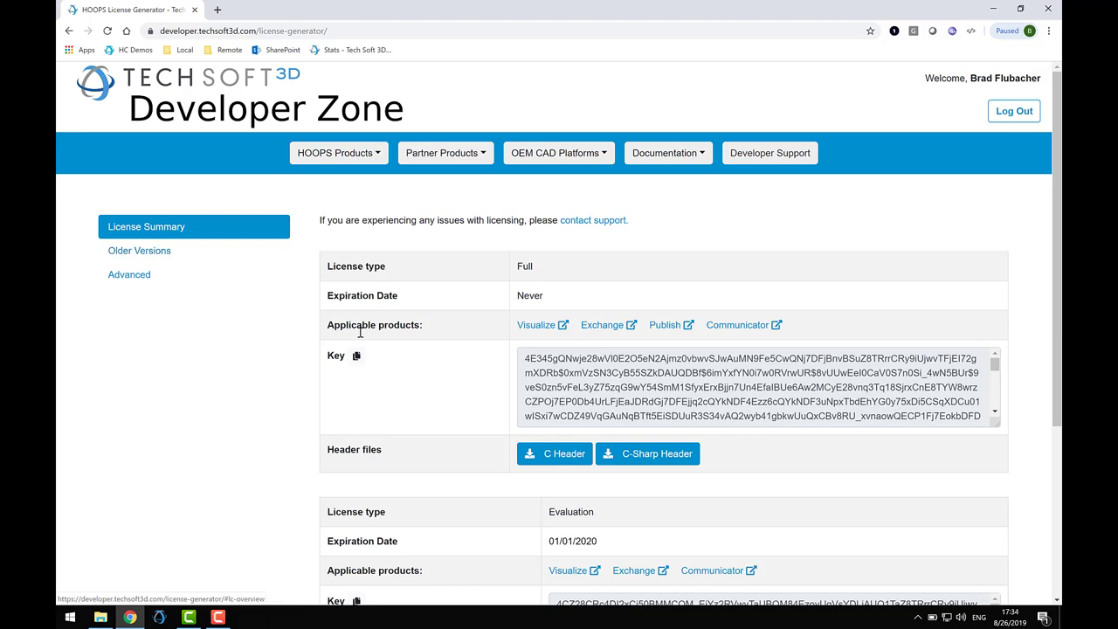
scroll(360, 337, down, 3)
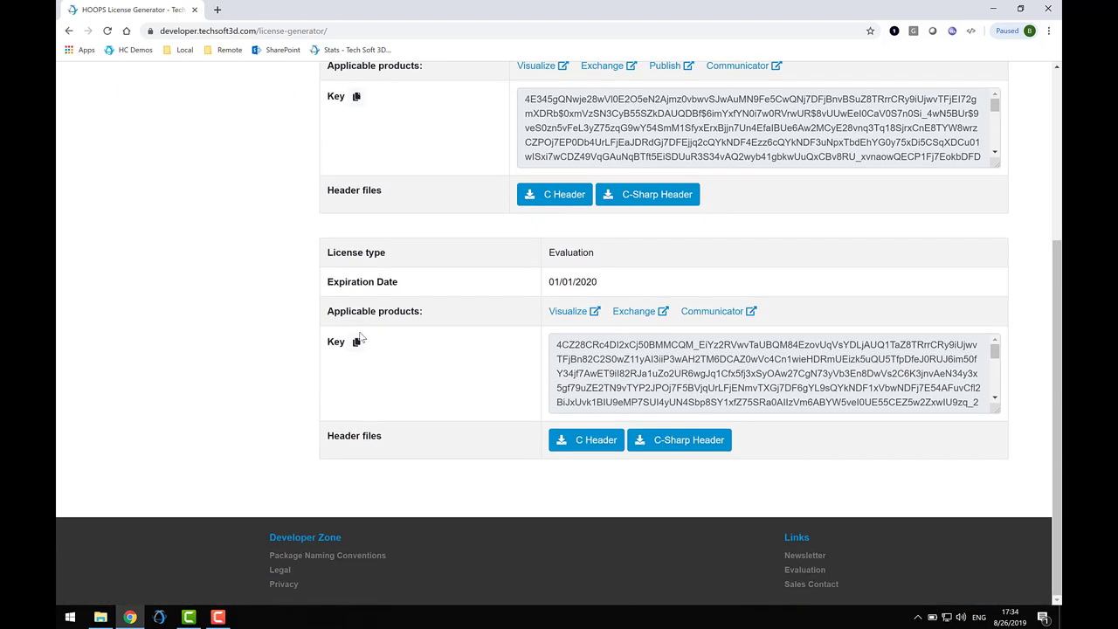
- Save the C Header link as hoops_license.h in C:\HOOPS_Exchange_Publish_2019_SP2_U1\include, replacing the existing file
right_click(584, 446)
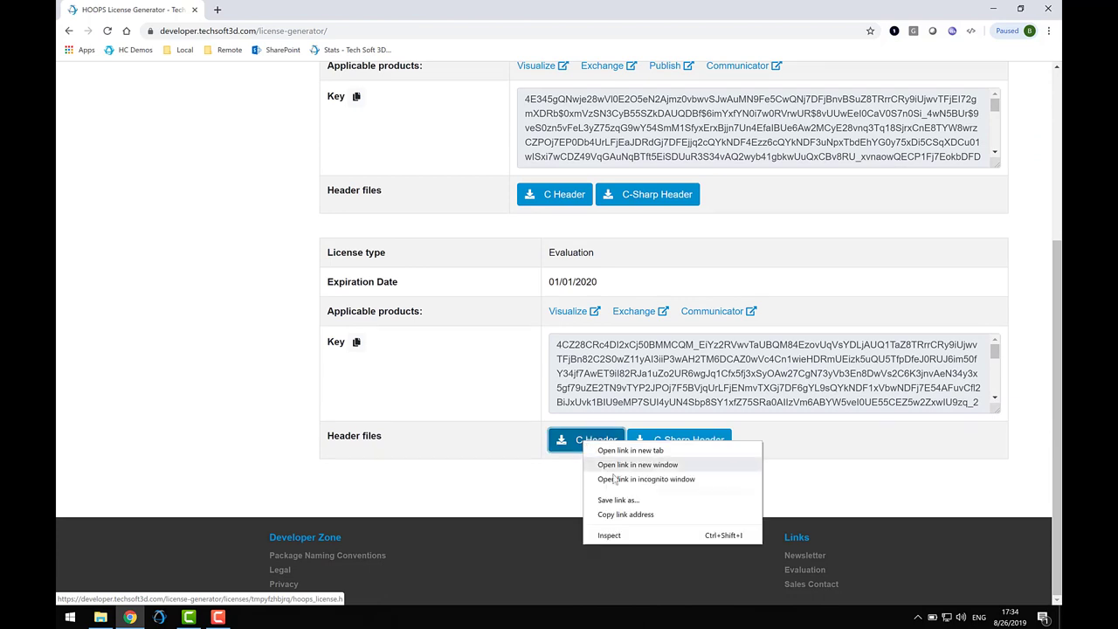
click(619, 500)
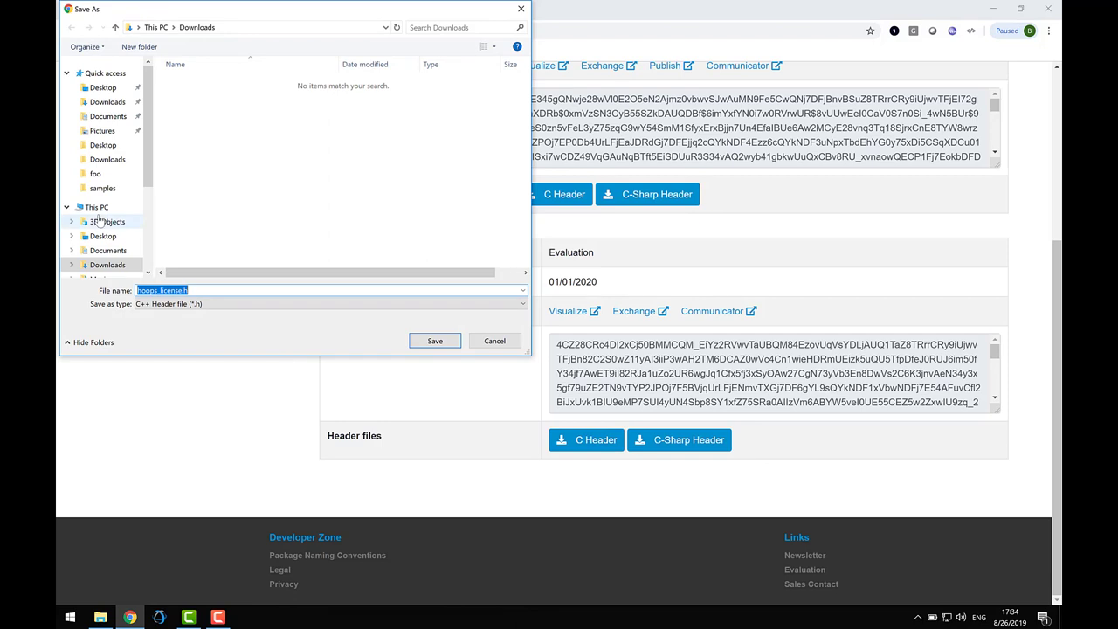
scroll(99, 221, down, 3)
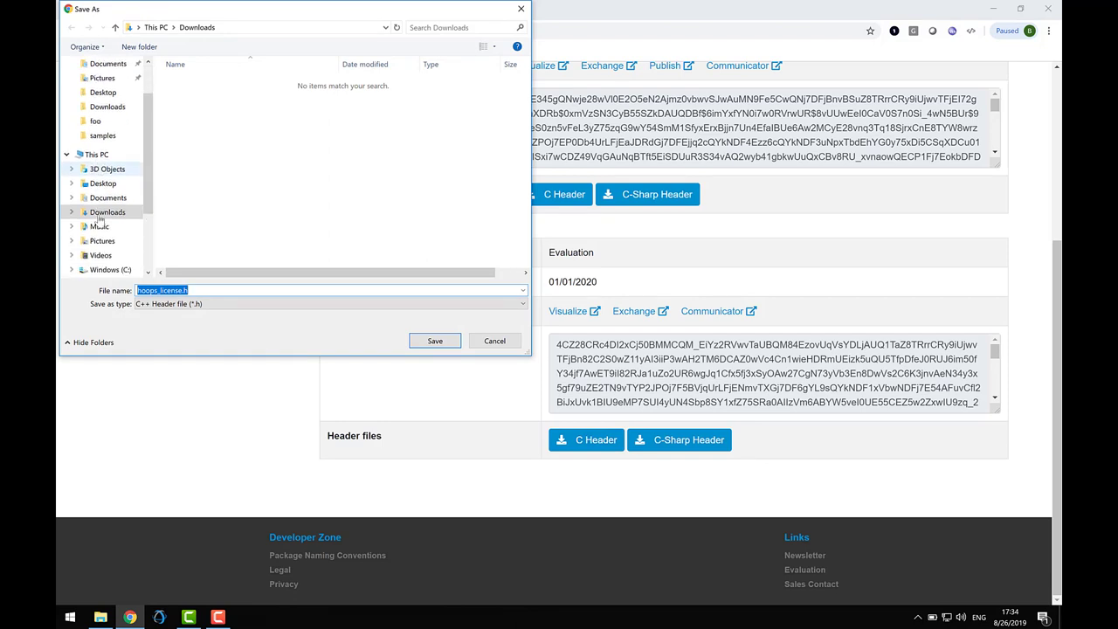
click(112, 248)
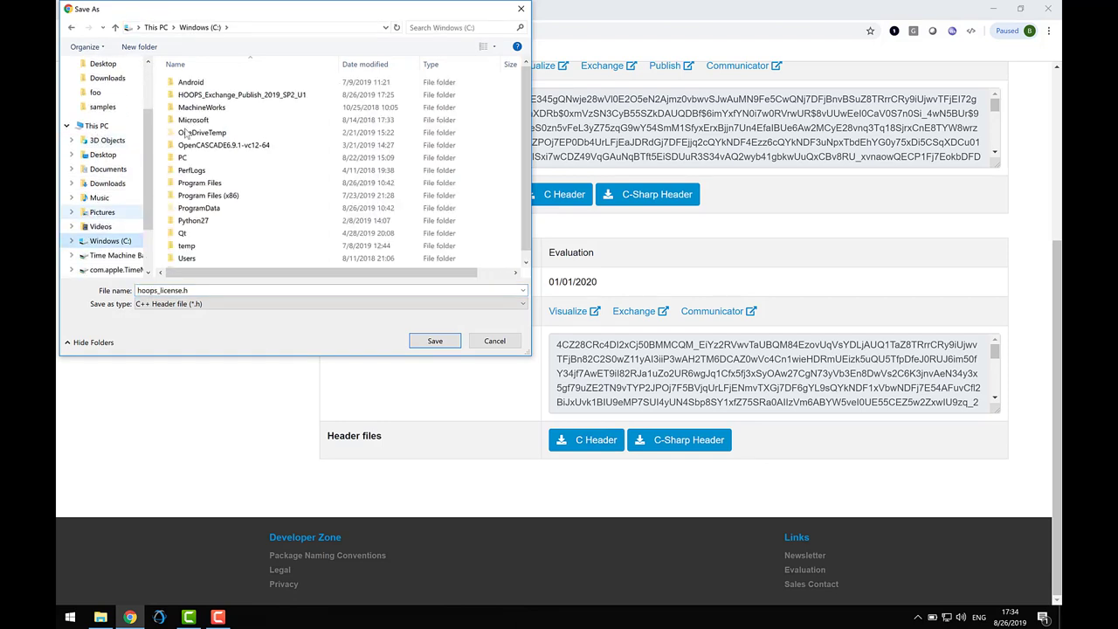
double_click(248, 94)
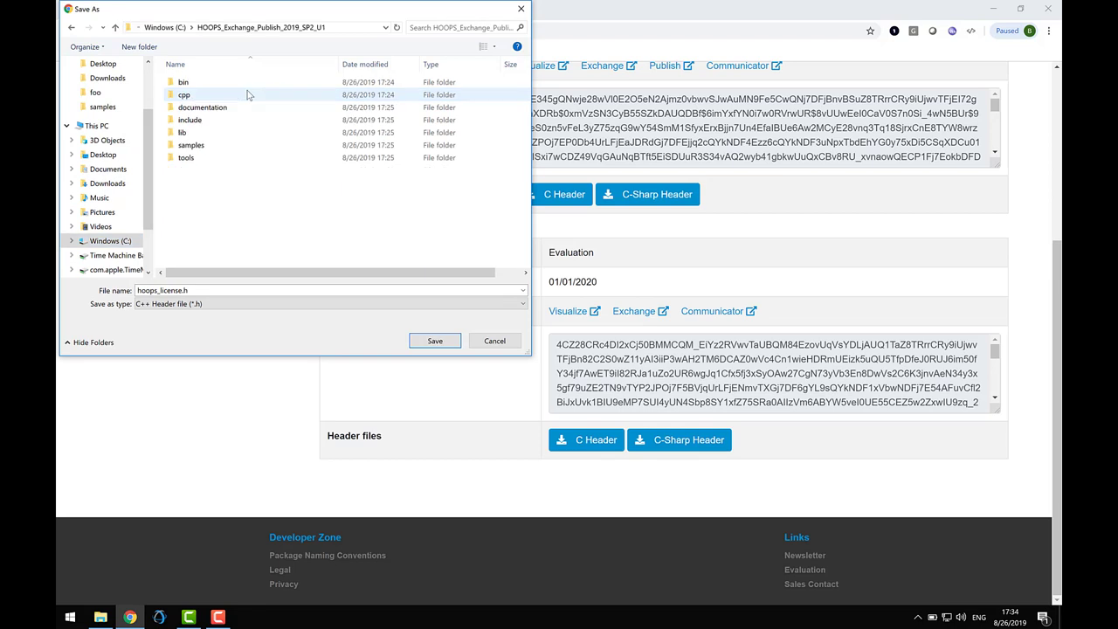
double_click(194, 120)
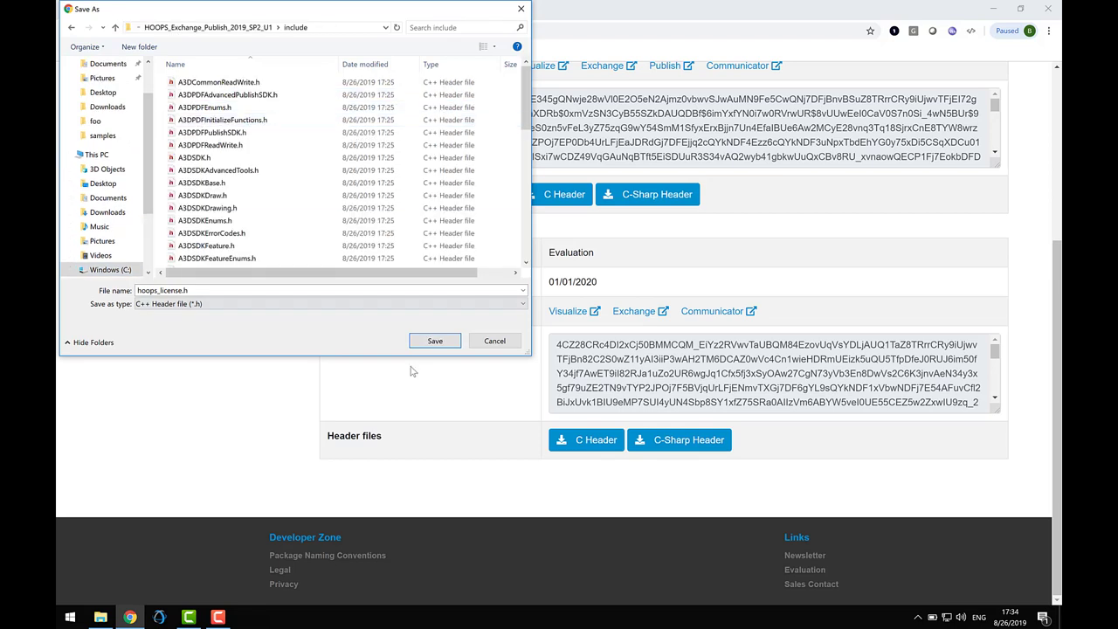
click(435, 341)
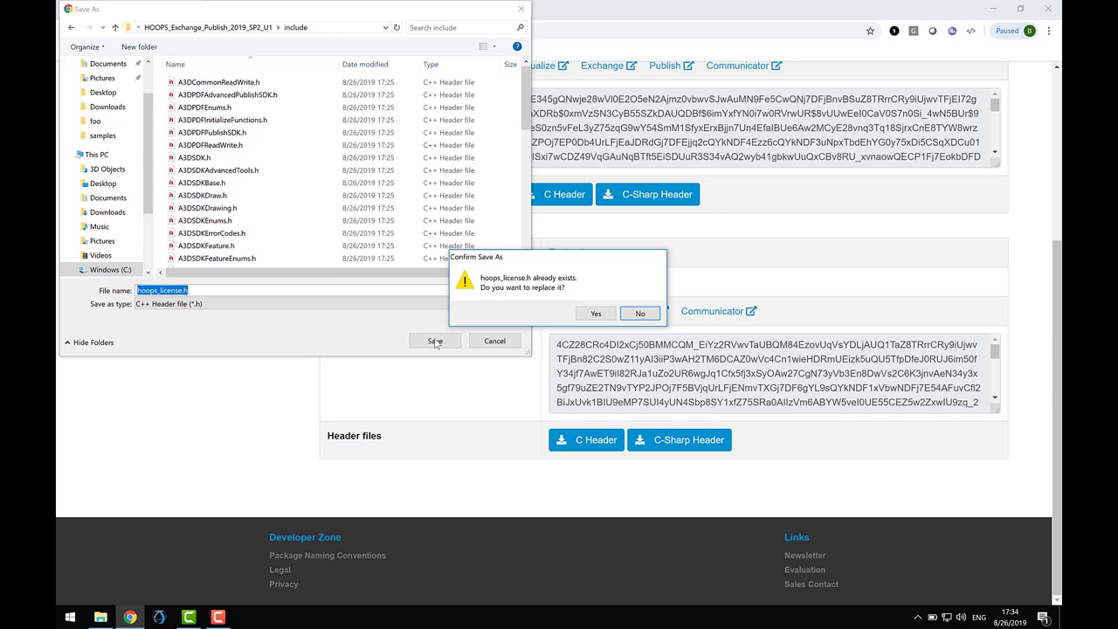
click(597, 313)
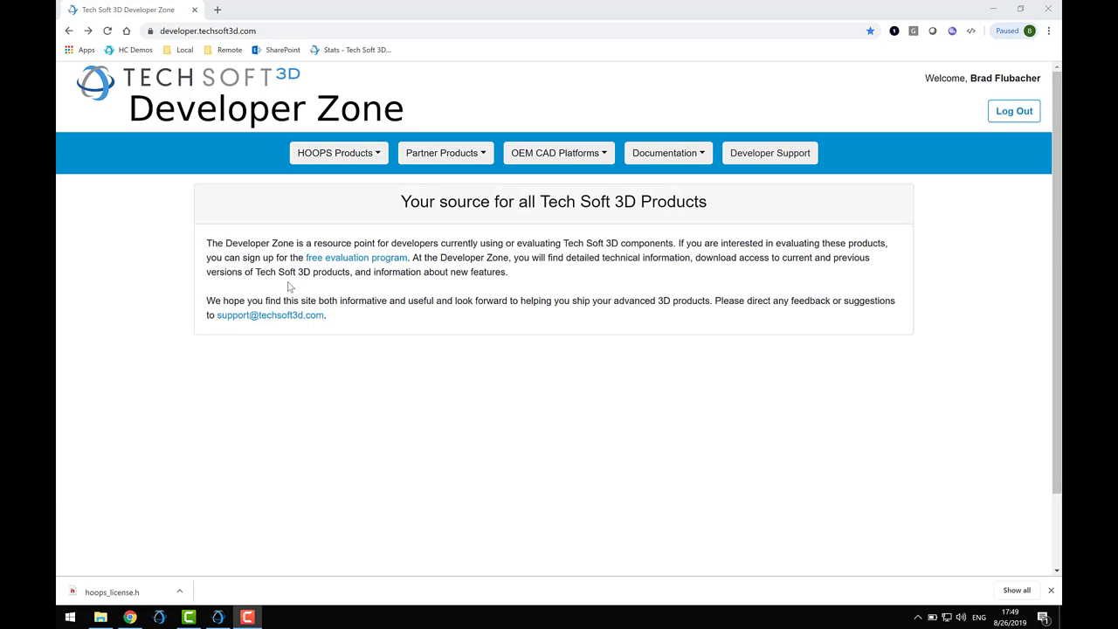
- Go to HOOPS Products > HOOPS Demo Viewers and scroll through the HDV and HPDV downloads
click(373, 155)
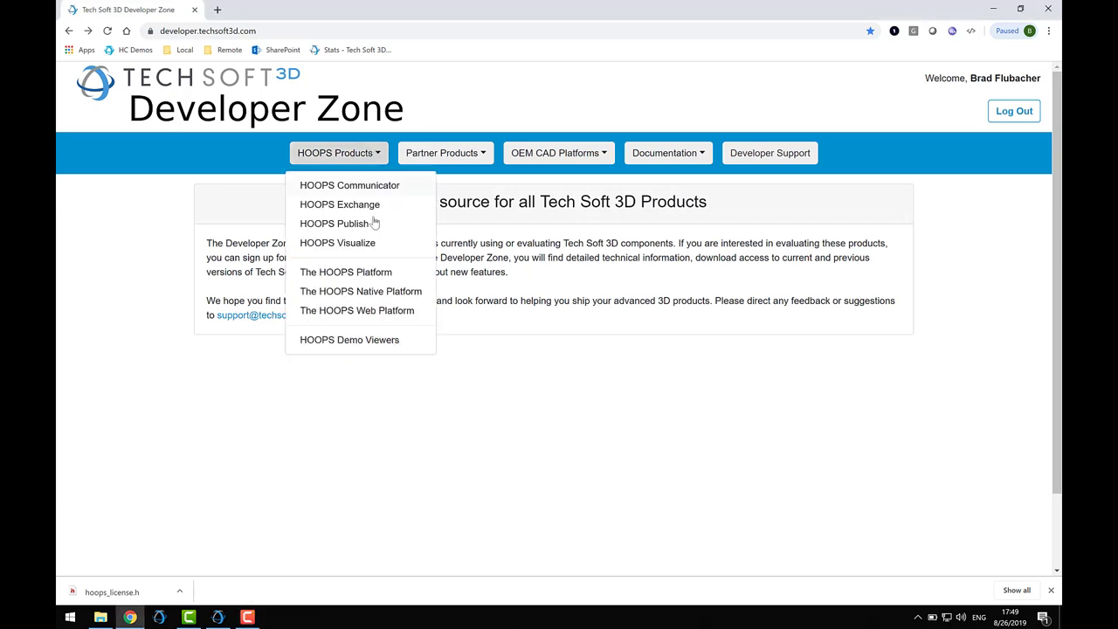
click(359, 344)
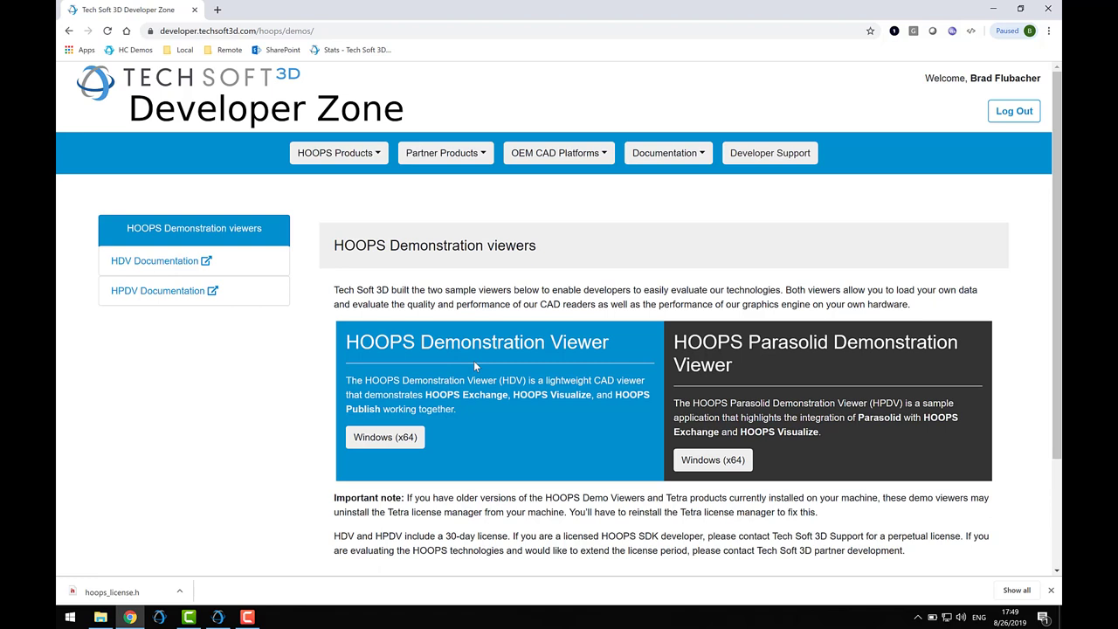
scroll(475, 365, down, 1)
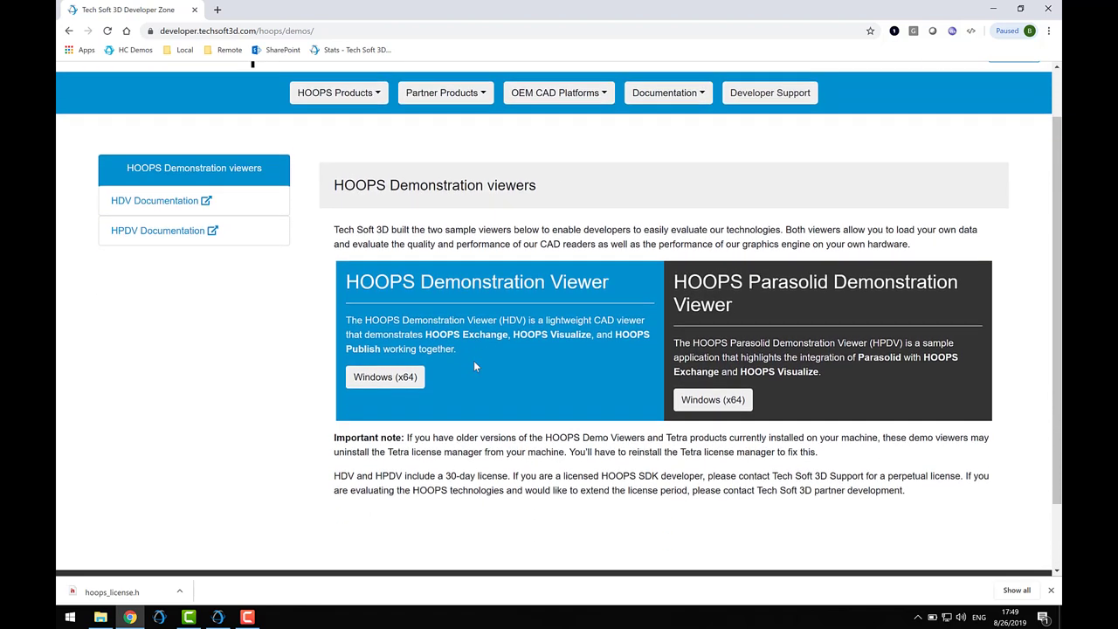
scroll(474, 360, down, 1)
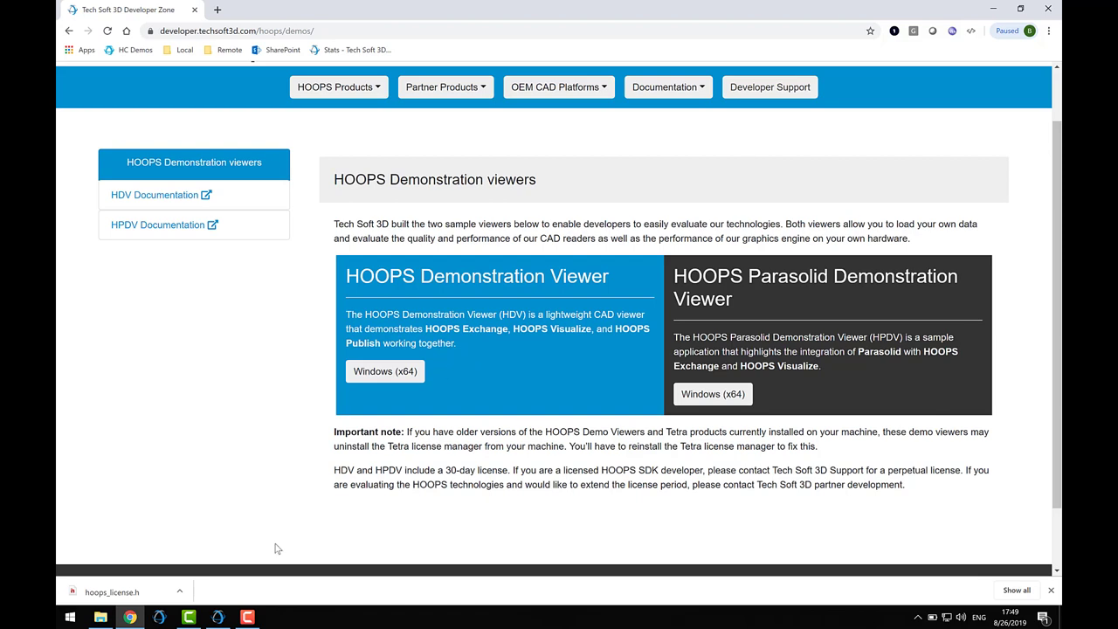
- Orbit the disk brake assembly, then import BrakePistonAssembly.SLDASM with the default import options
click(220, 618)
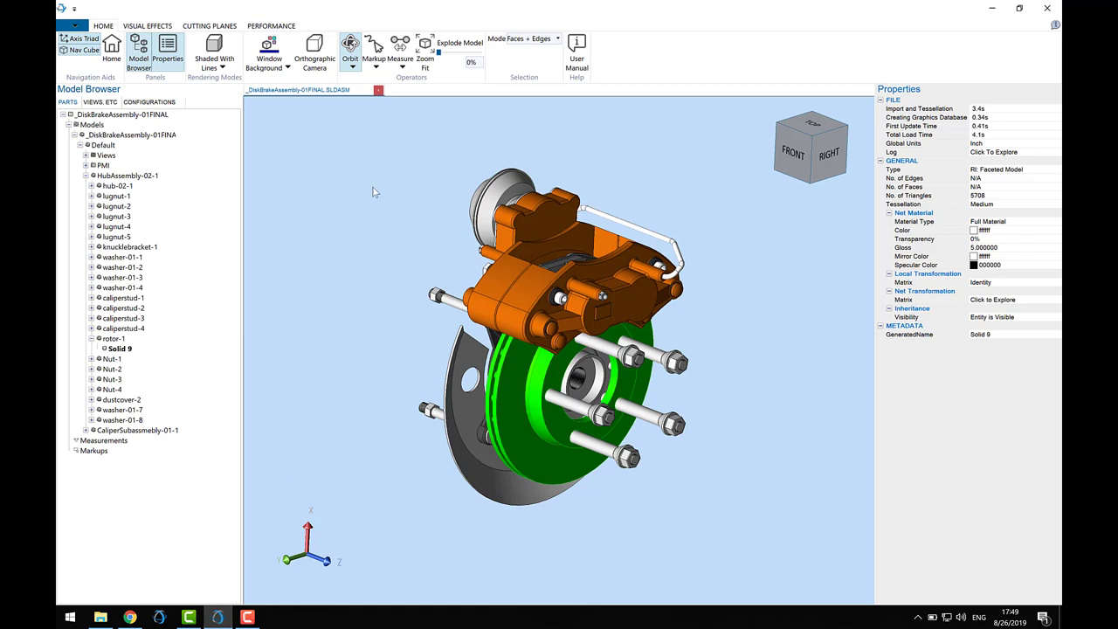
drag(387, 179, 319, 184)
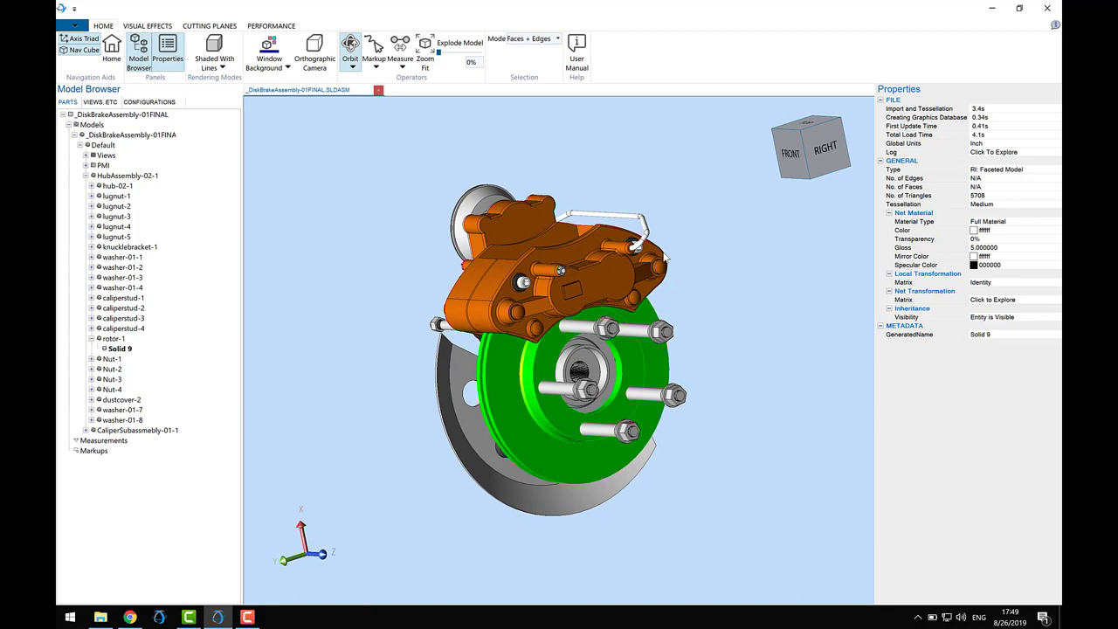
drag(666, 256, 567, 333)
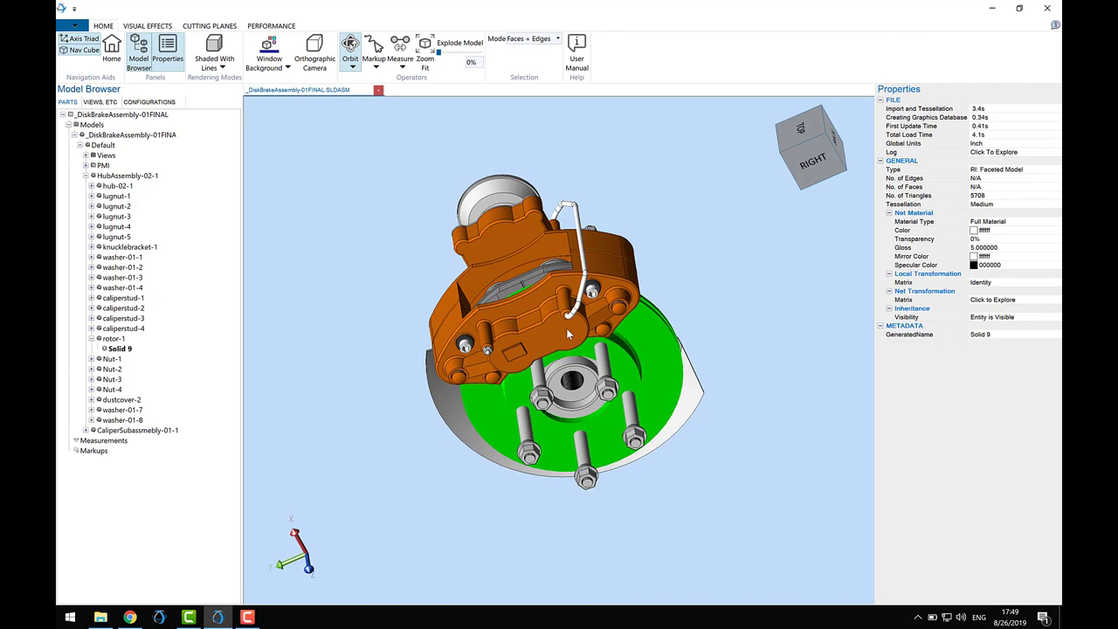
key(ctrl+o)
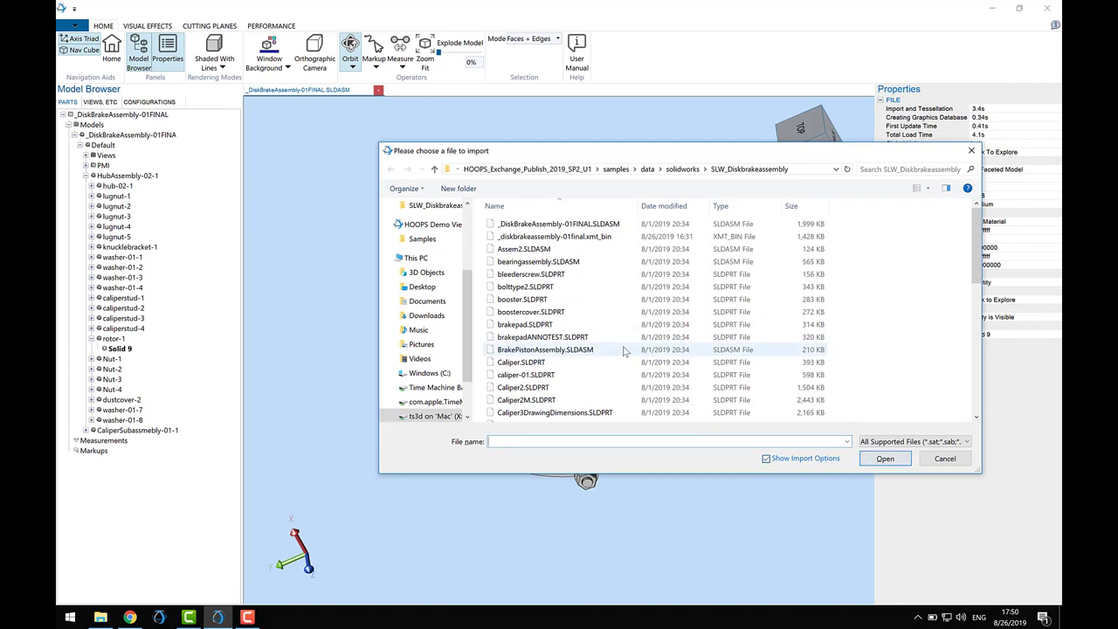
double_click(579, 348)
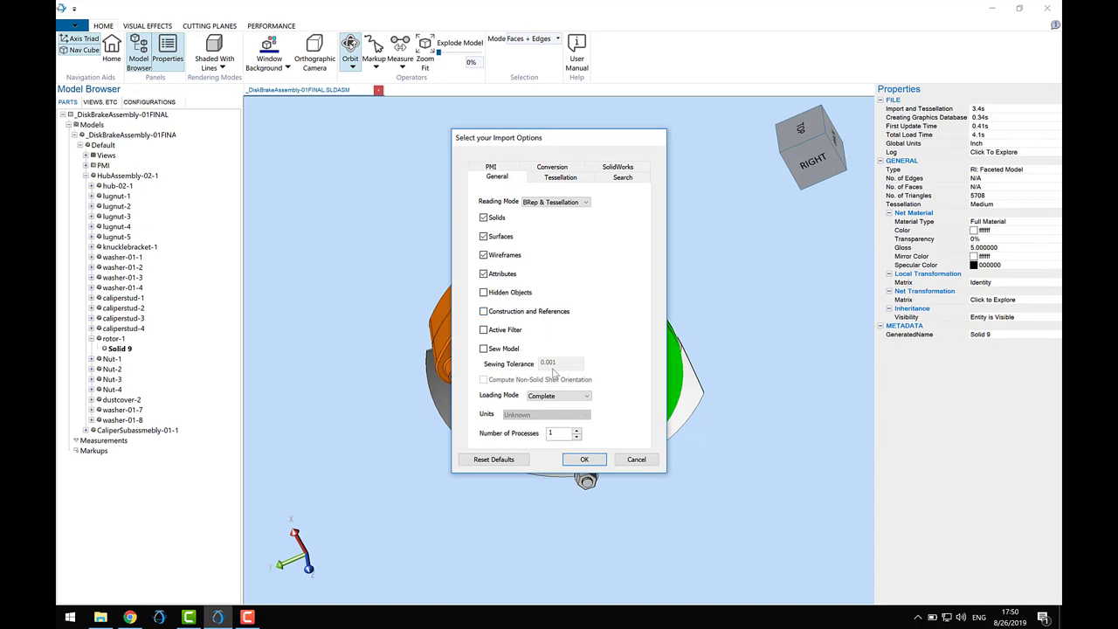
click(582, 460)
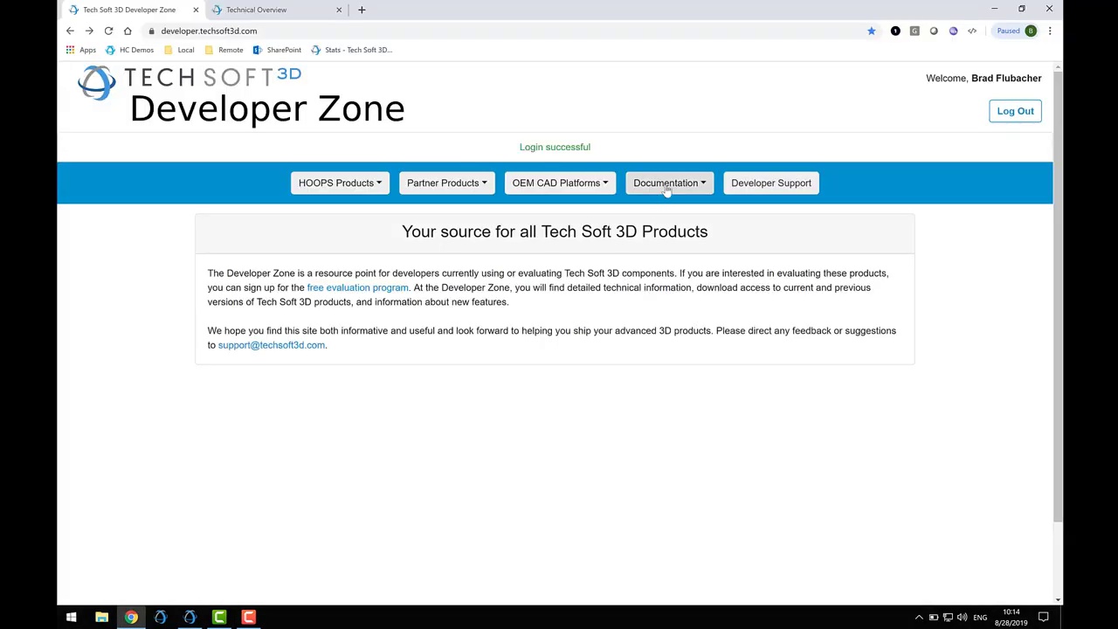
- From Documentation > HOOPS Exchange, open the latest documentation at the Technical Overview
click(666, 191)
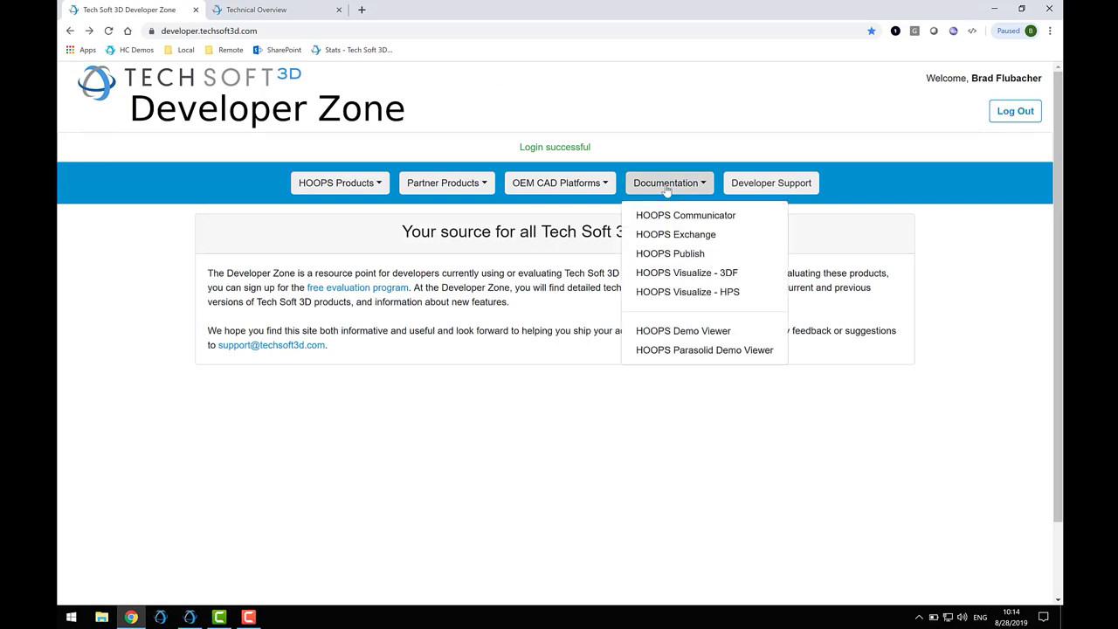
click(679, 235)
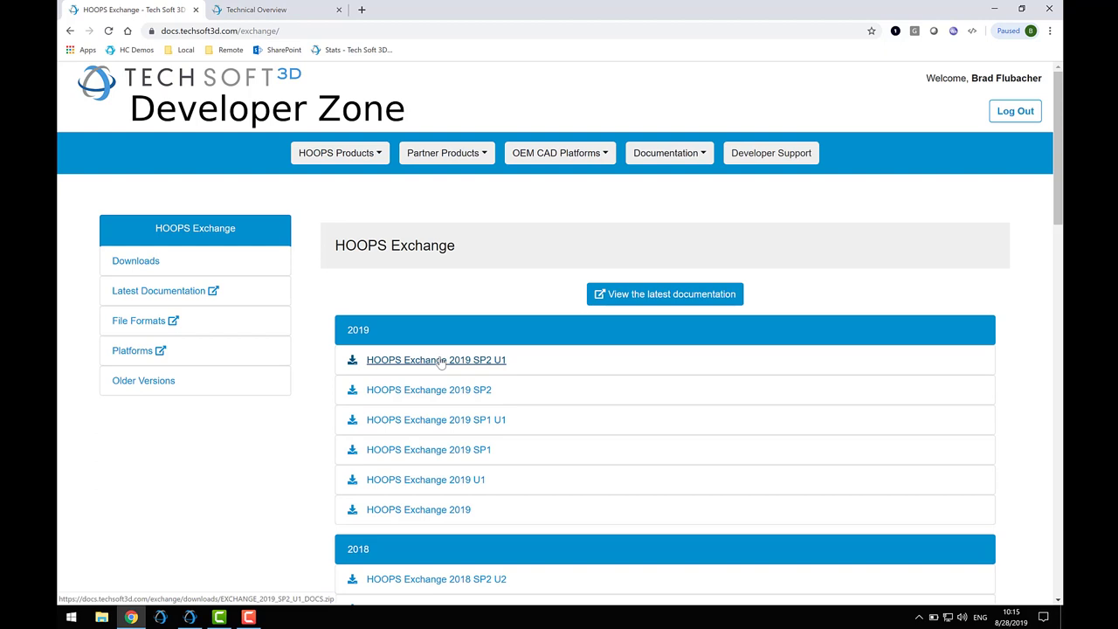
click(646, 297)
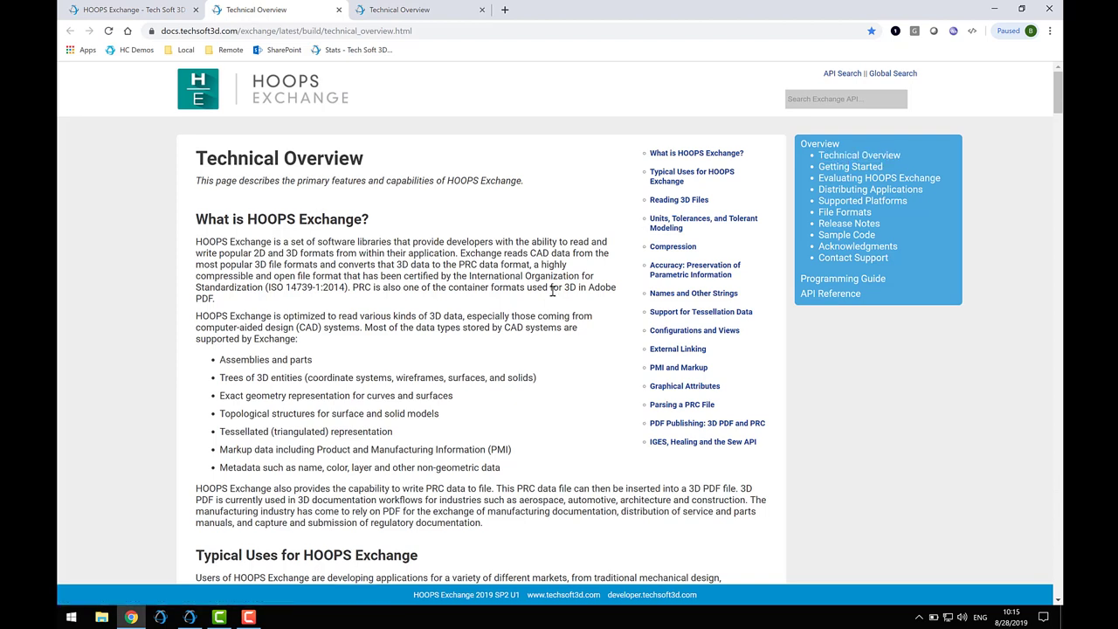
scroll(552, 290, down, 1)
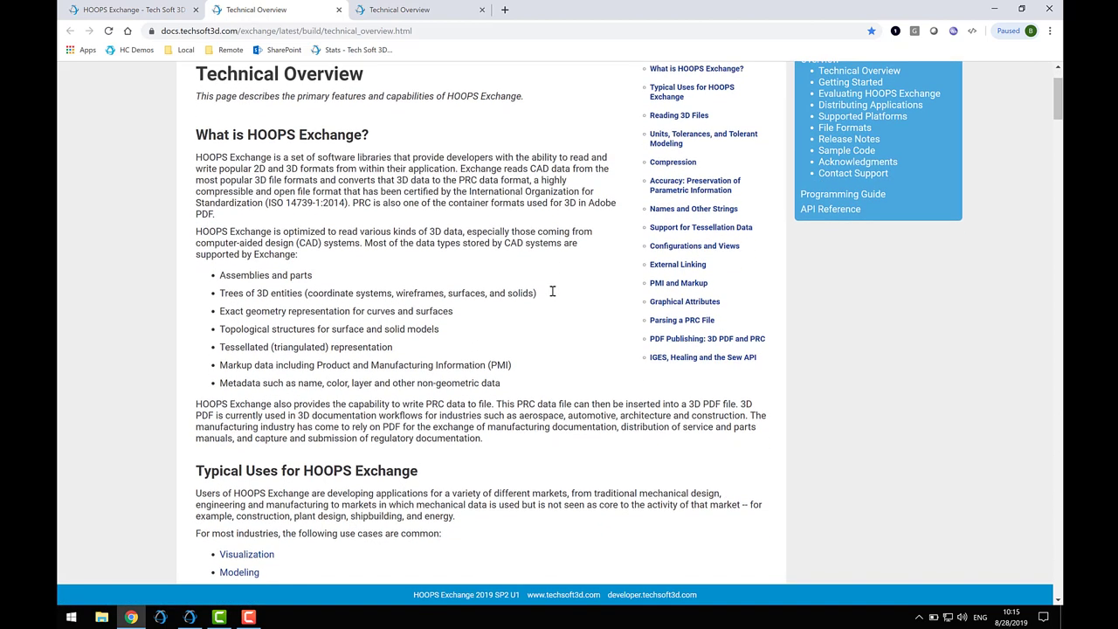
scroll(552, 293, up, 1)
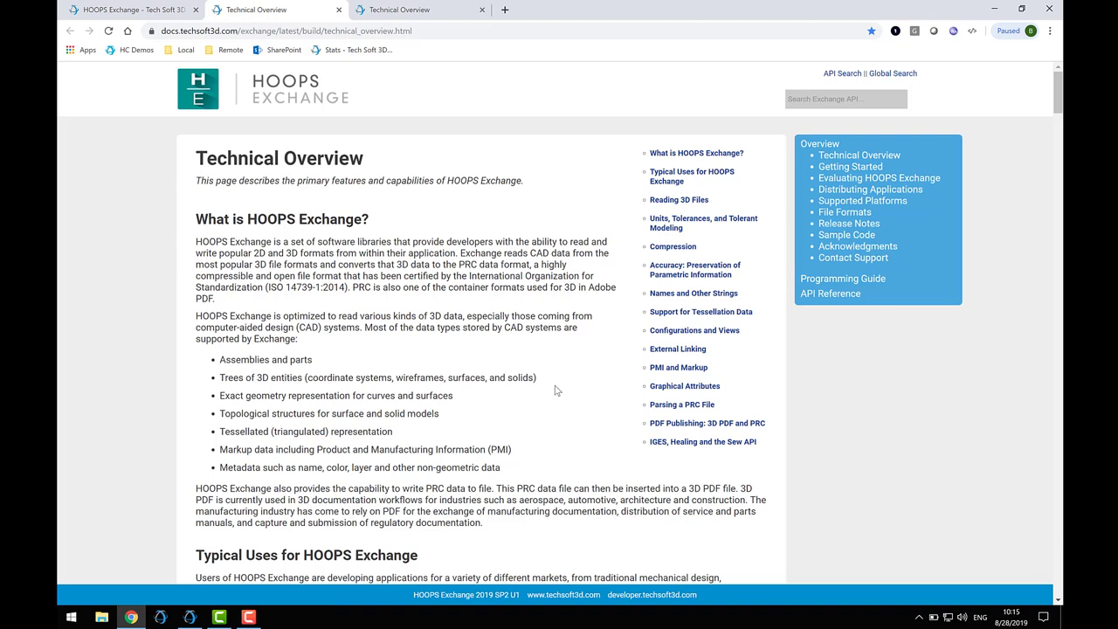
scroll(555, 389, down, 5)
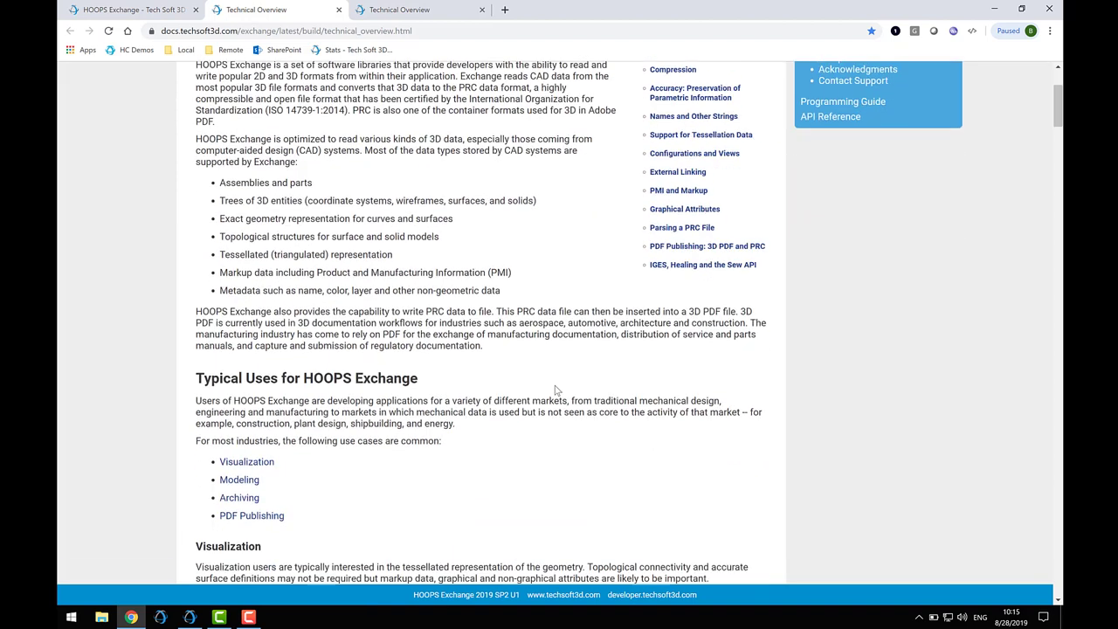
scroll(555, 389, down, 5)
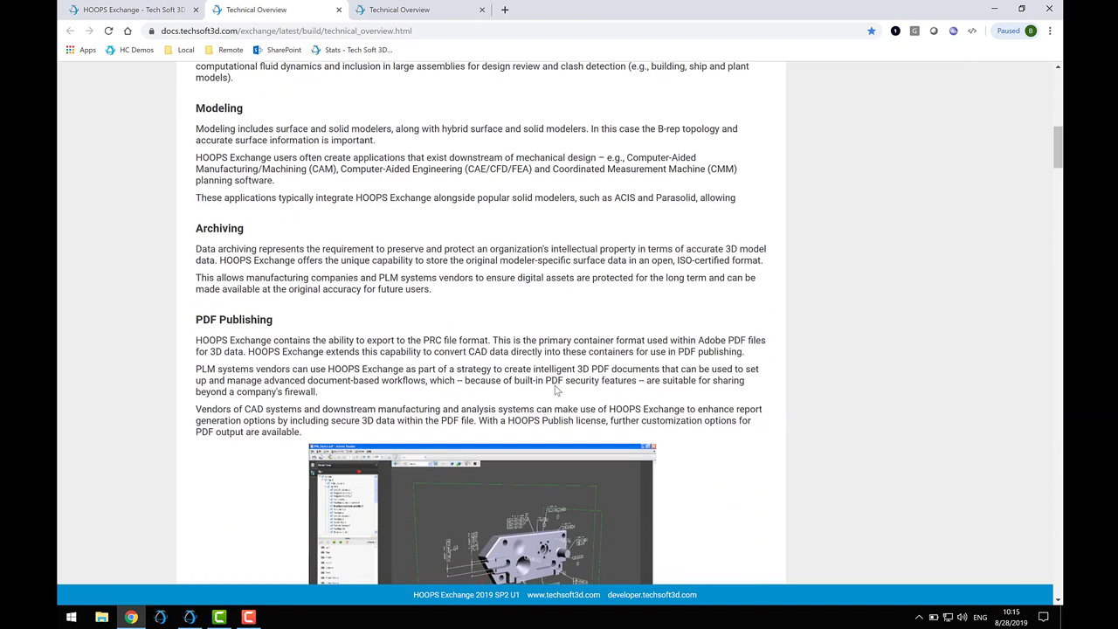
scroll(556, 387, down, 3)
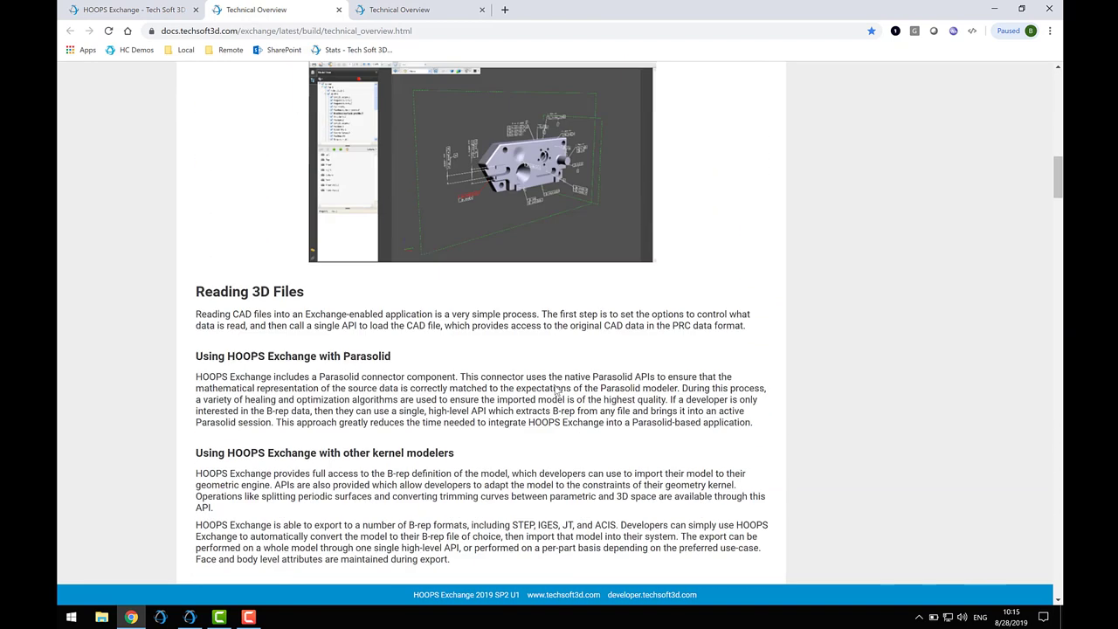
scroll(555, 387, up, 3)
scroll(556, 387, up, 12)
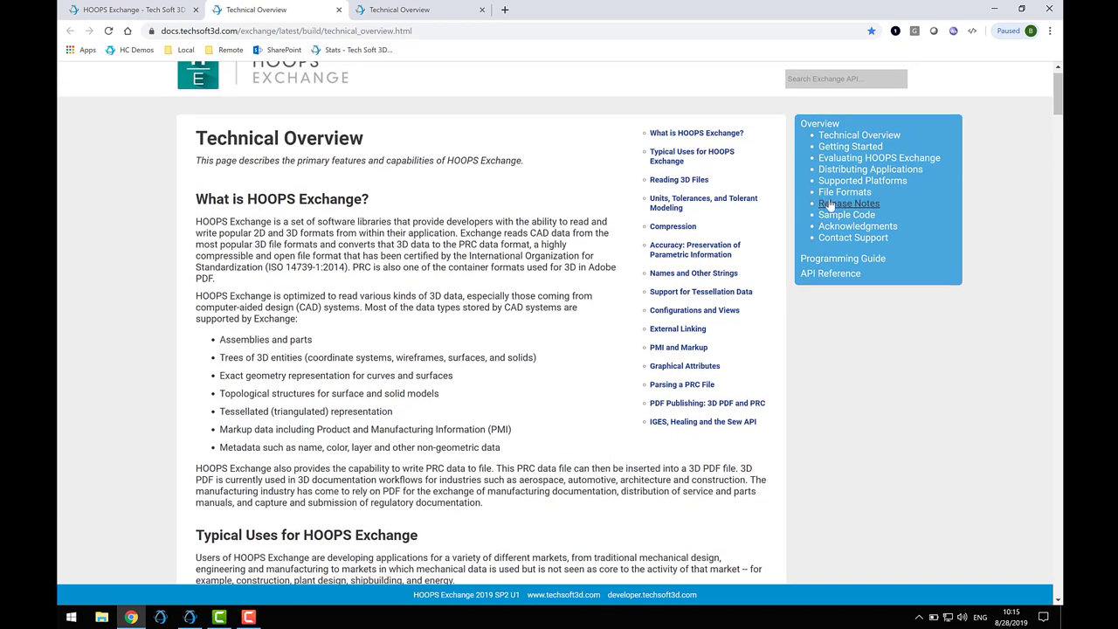
- Open File Formats and scroll through the readers, version support and capability table
click(838, 194)
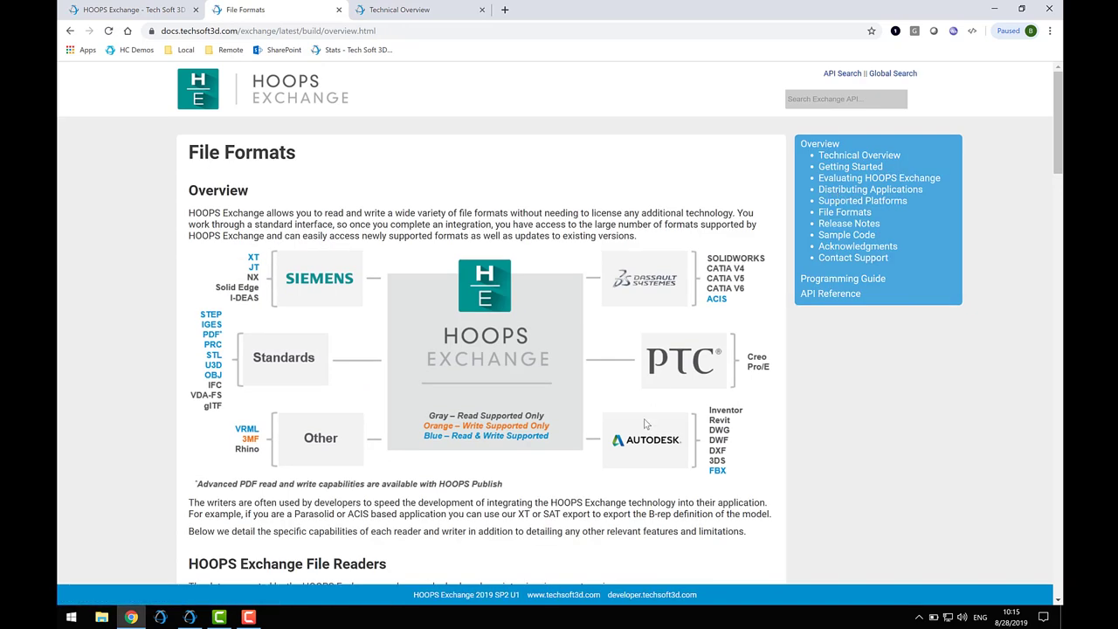
scroll(646, 425, down, 2)
scroll(646, 424, down, 1)
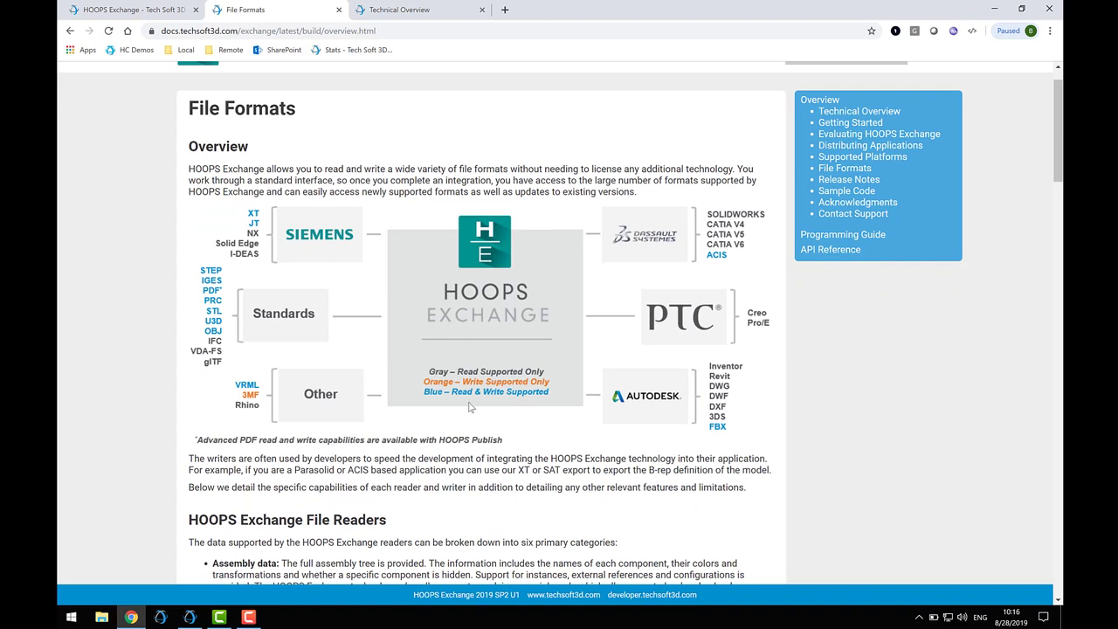
scroll(469, 406, down, 6)
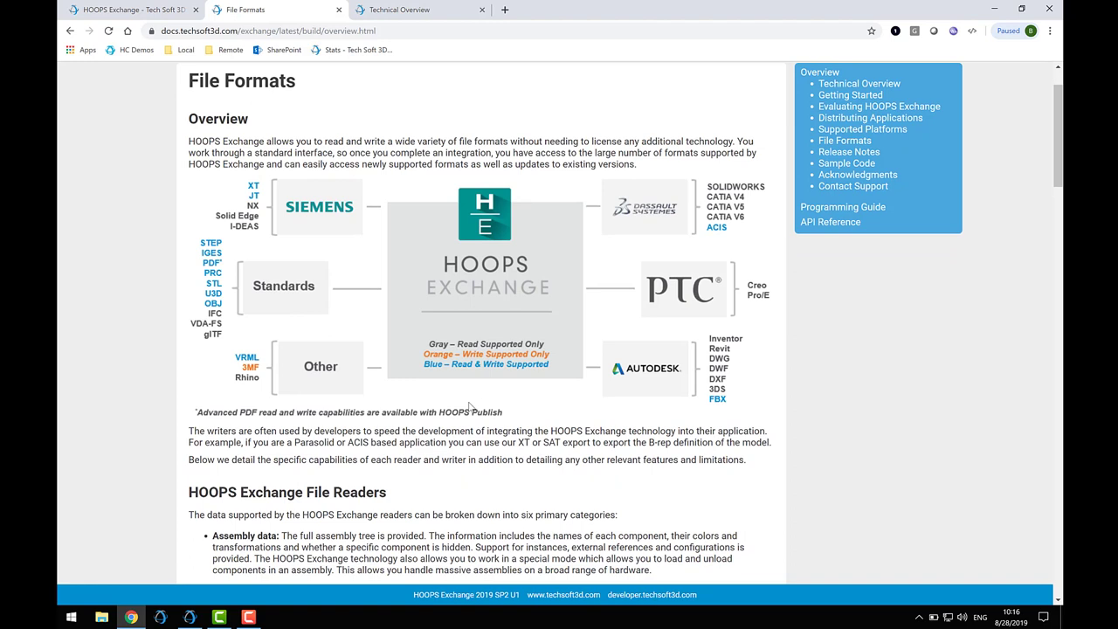
scroll(469, 403, down, 7)
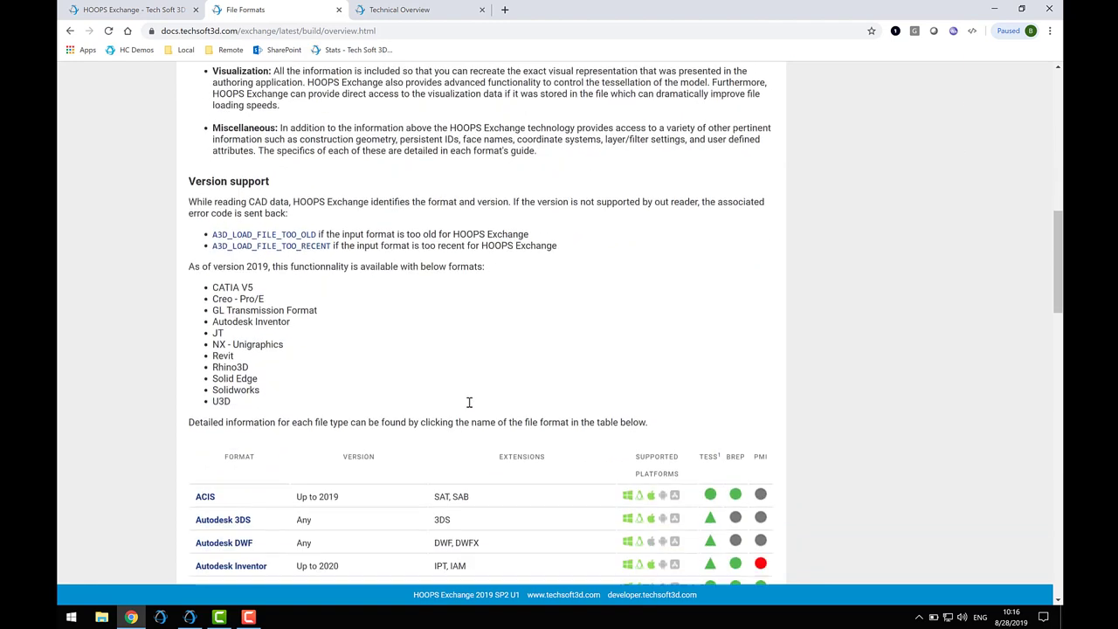
scroll(469, 403, down, 5)
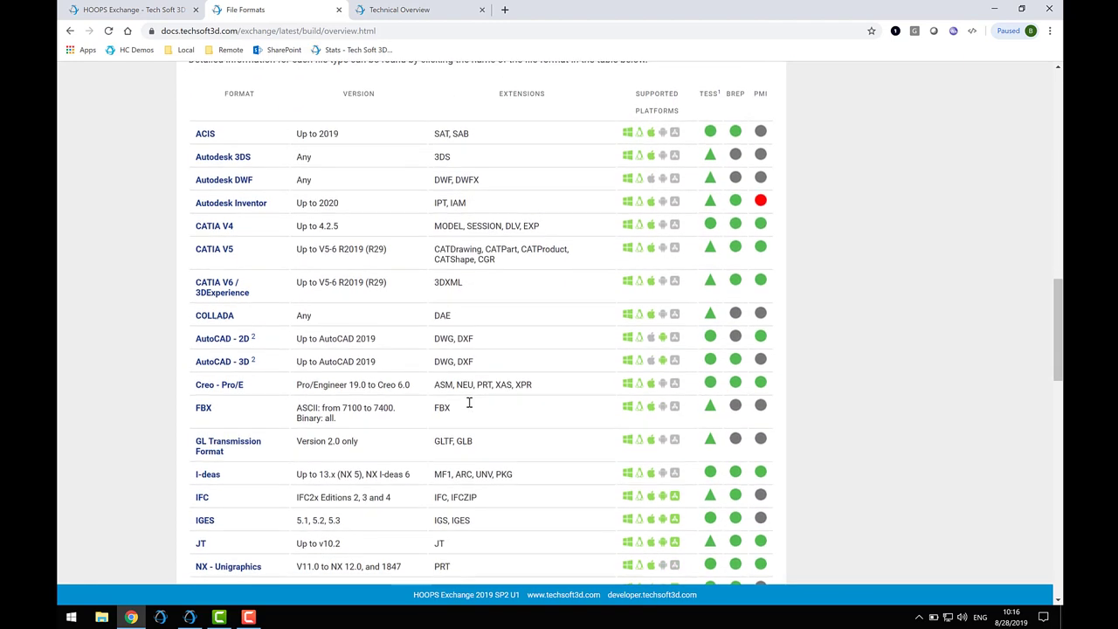
scroll(469, 406, down, 6)
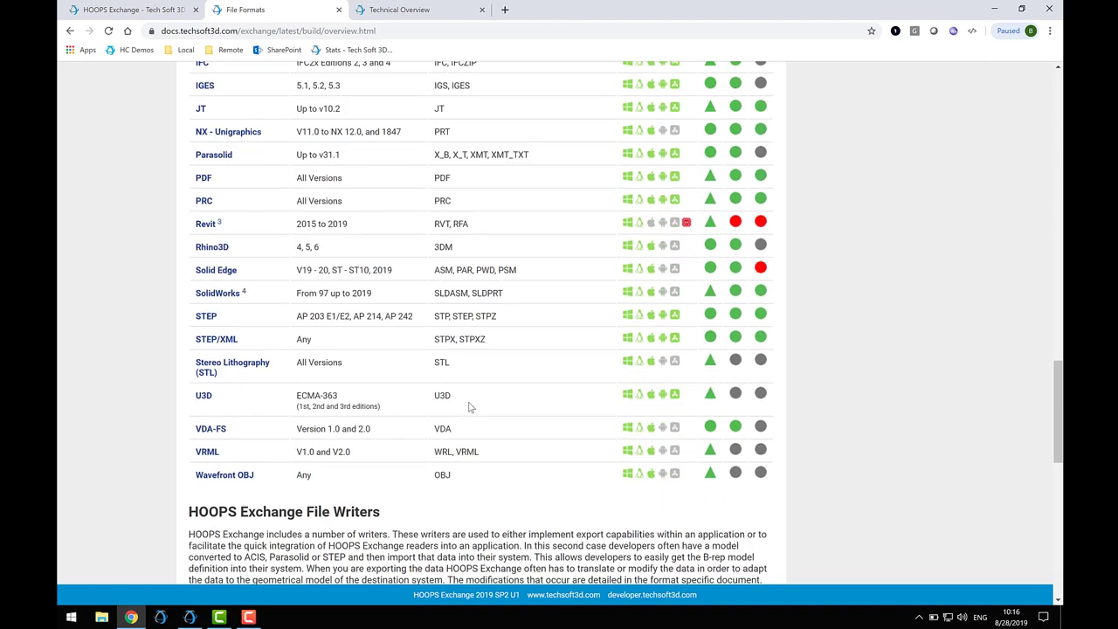
scroll(469, 406, up, 17)
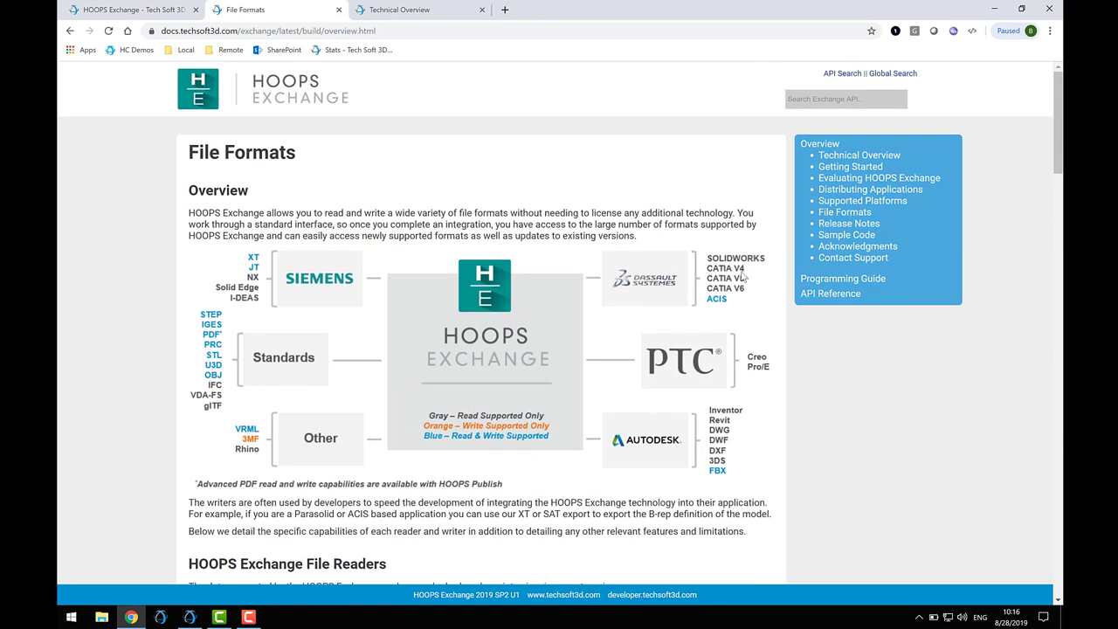
click(826, 224)
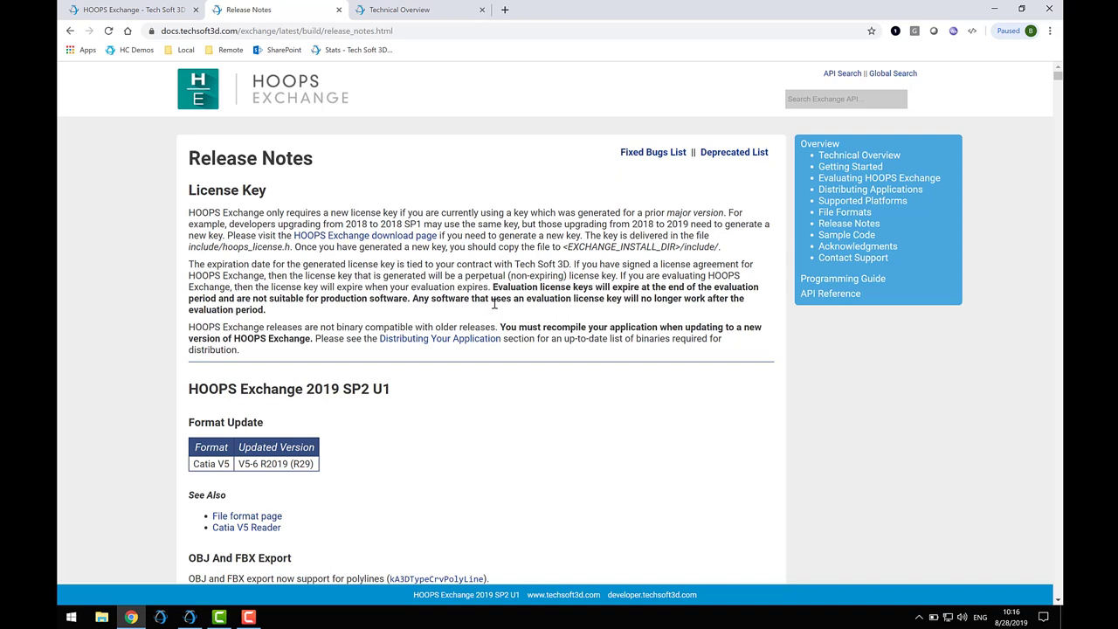
scroll(494, 303, down, 3)
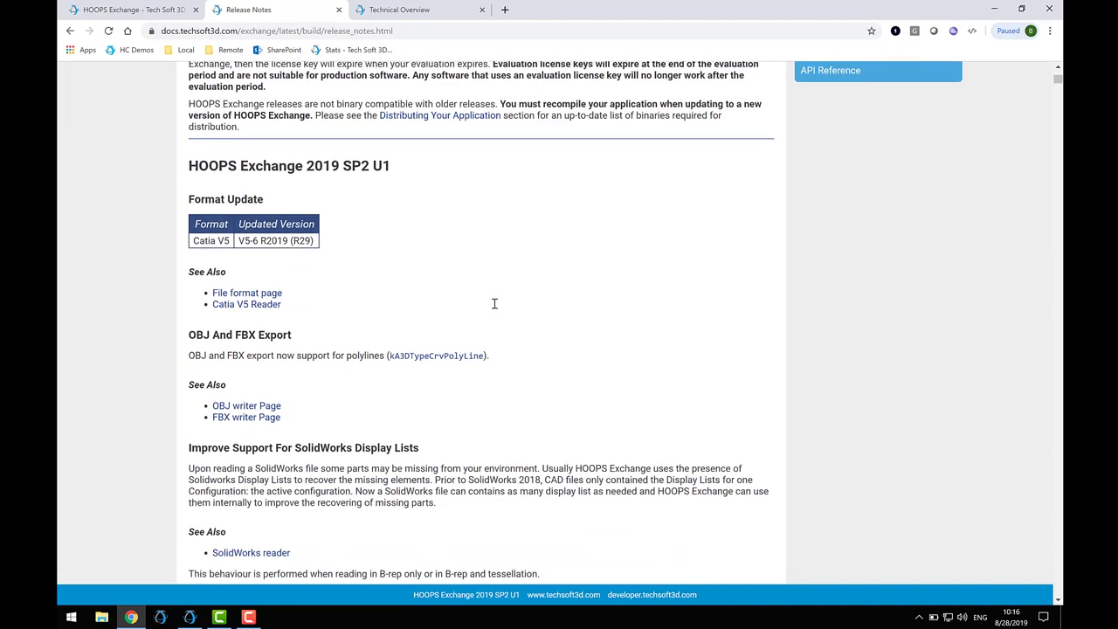
scroll(493, 303, down, 5)
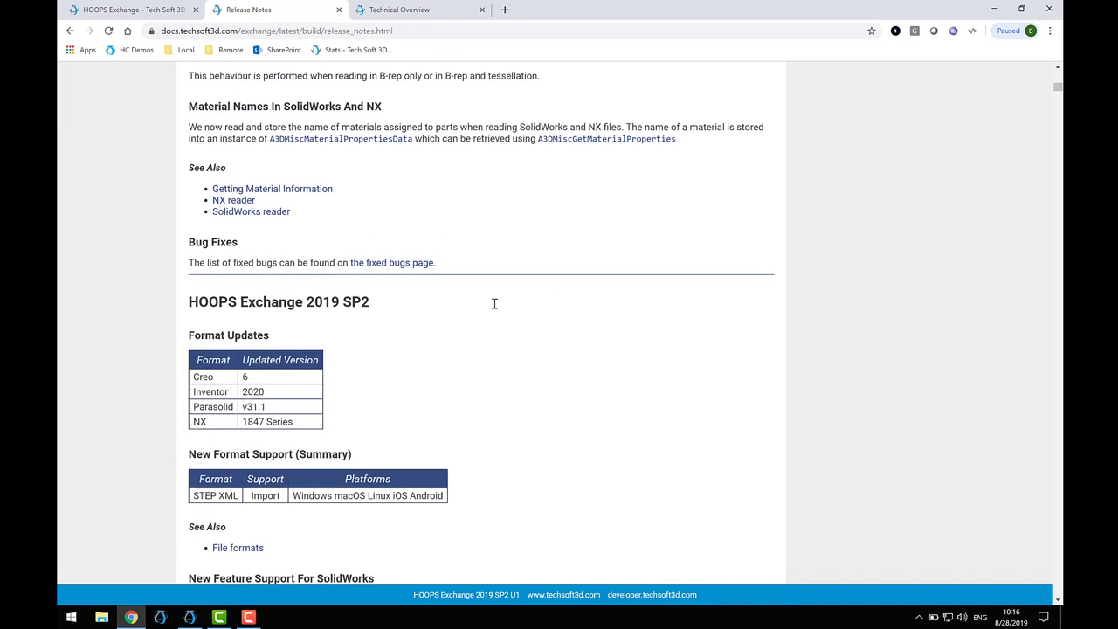
scroll(493, 307, down, 1)
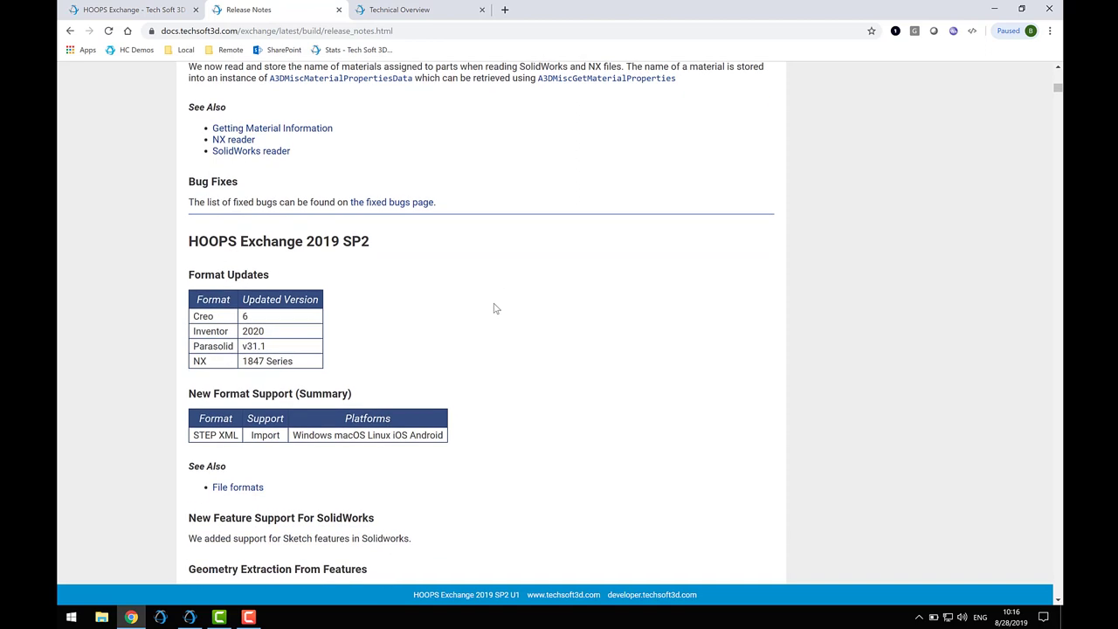
scroll(496, 308, down, 4)
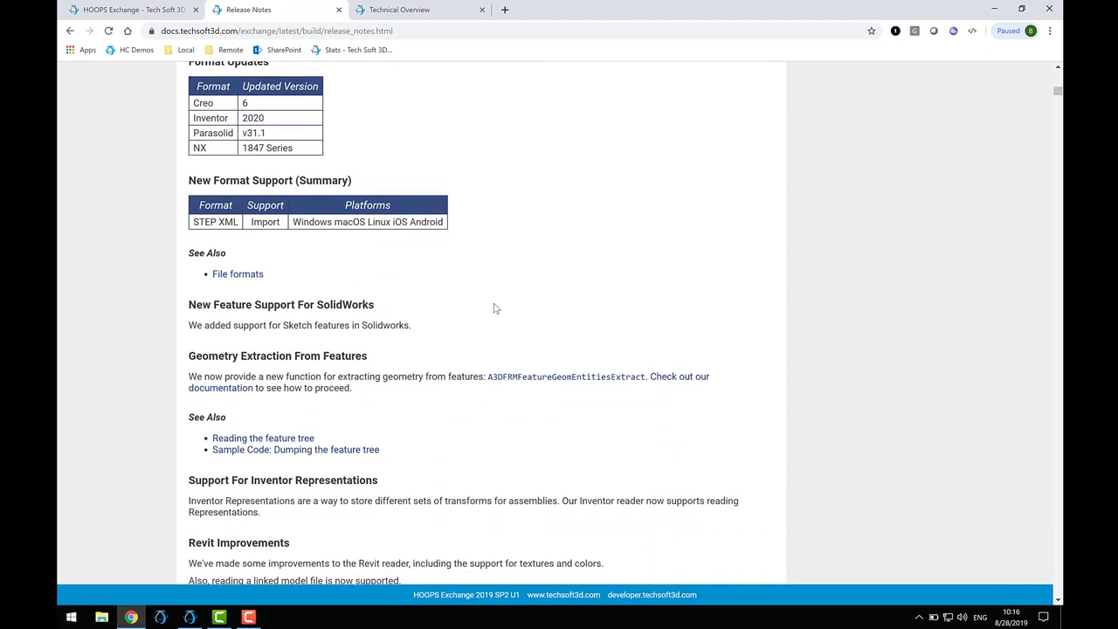
scroll(494, 309, up, 10)
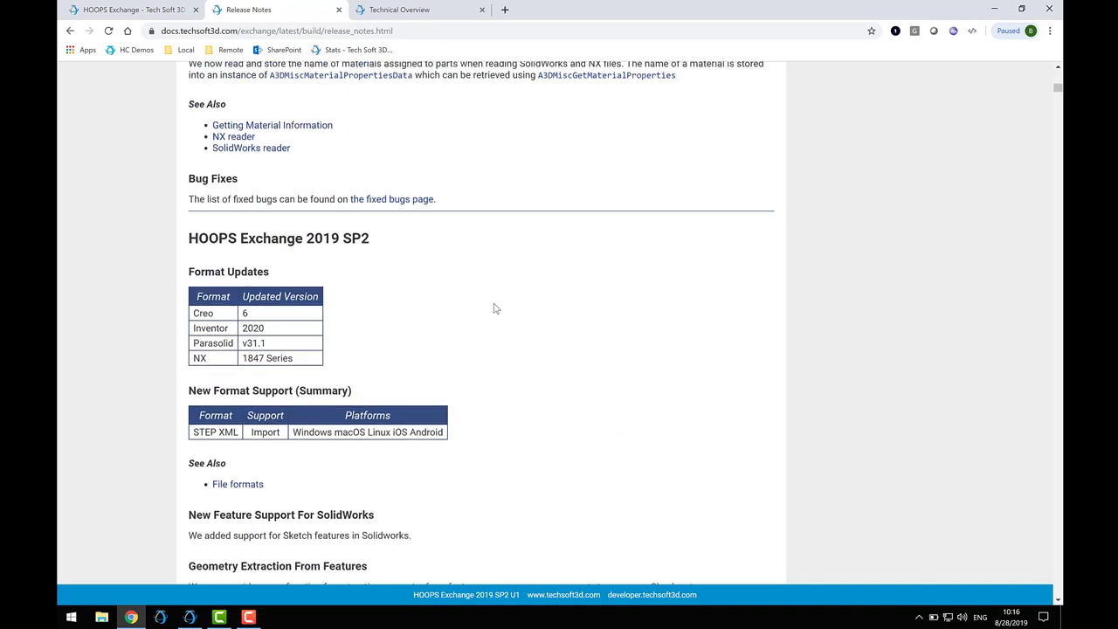
scroll(493, 308, up, 2)
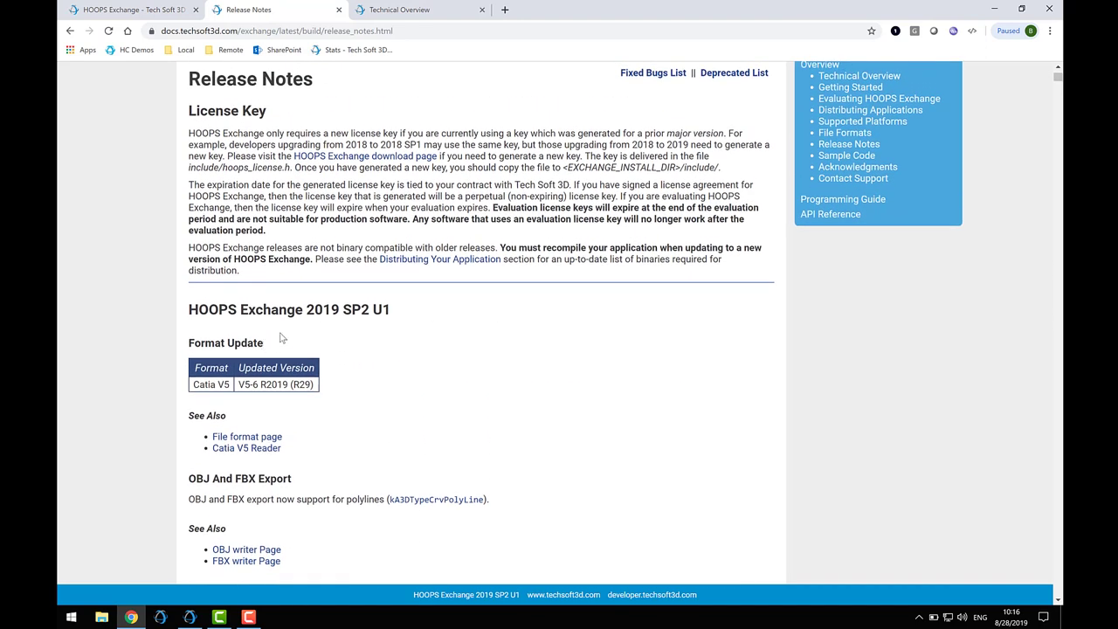
scroll(652, 112, up, 1)
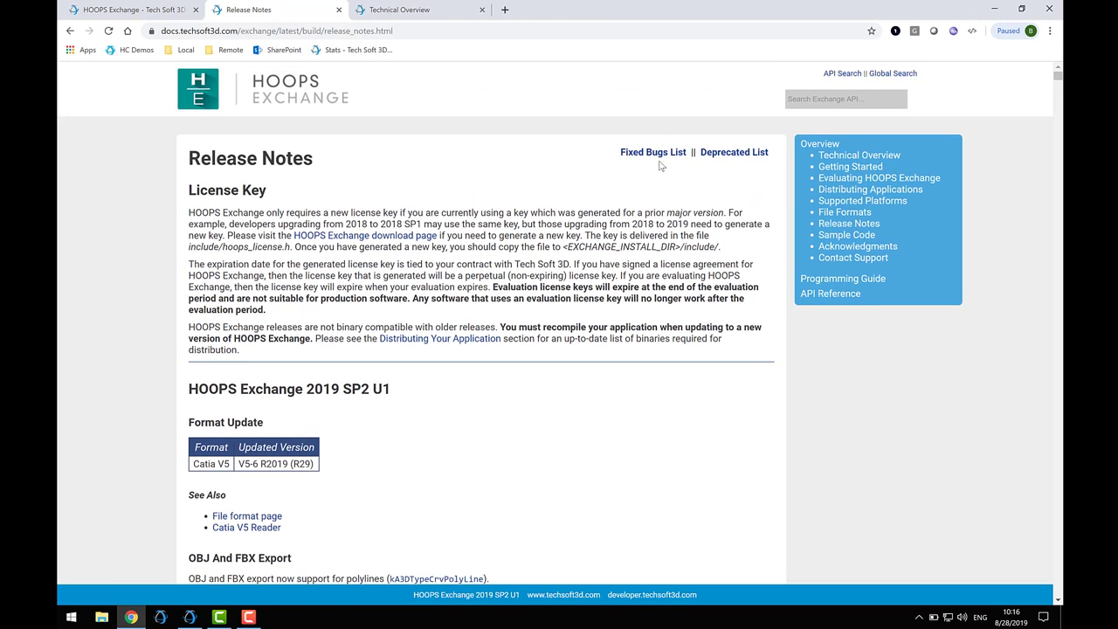
- Expand the Programming Guide in the sidebar and read its 1.0 Introduction page
click(826, 284)
scroll(827, 284, down, 2)
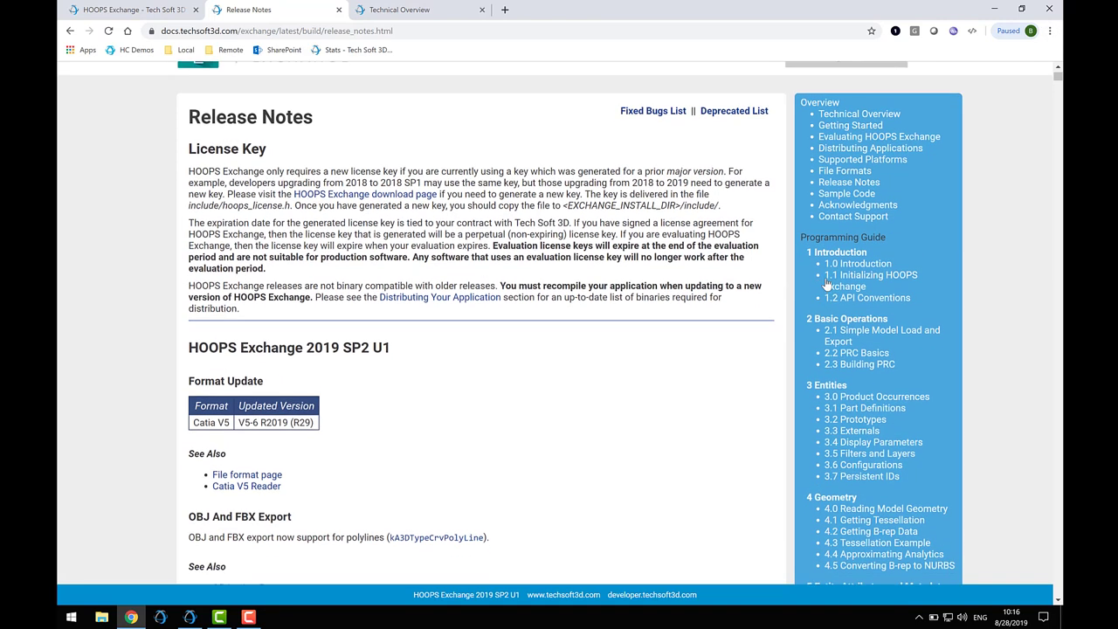
scroll(826, 284, down, 1)
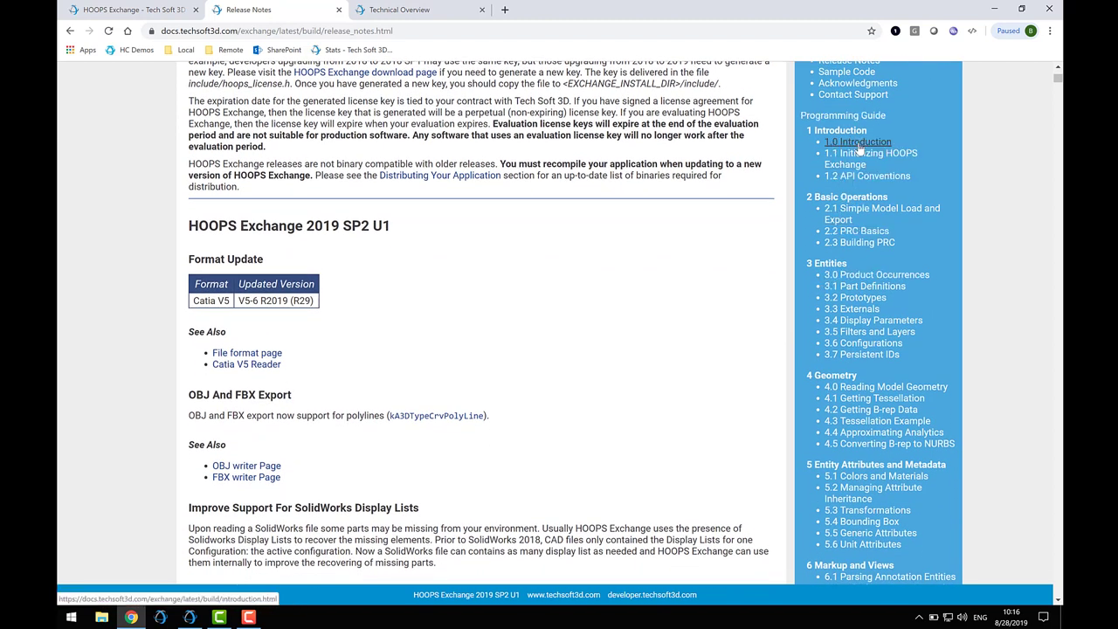
click(860, 145)
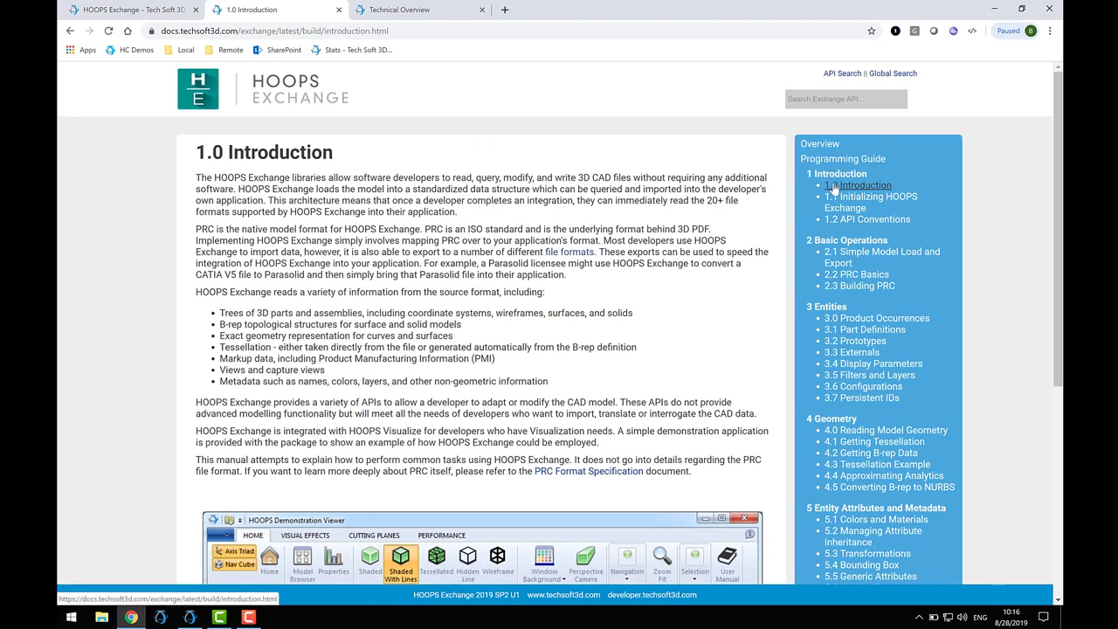
scroll(834, 186, down, 1)
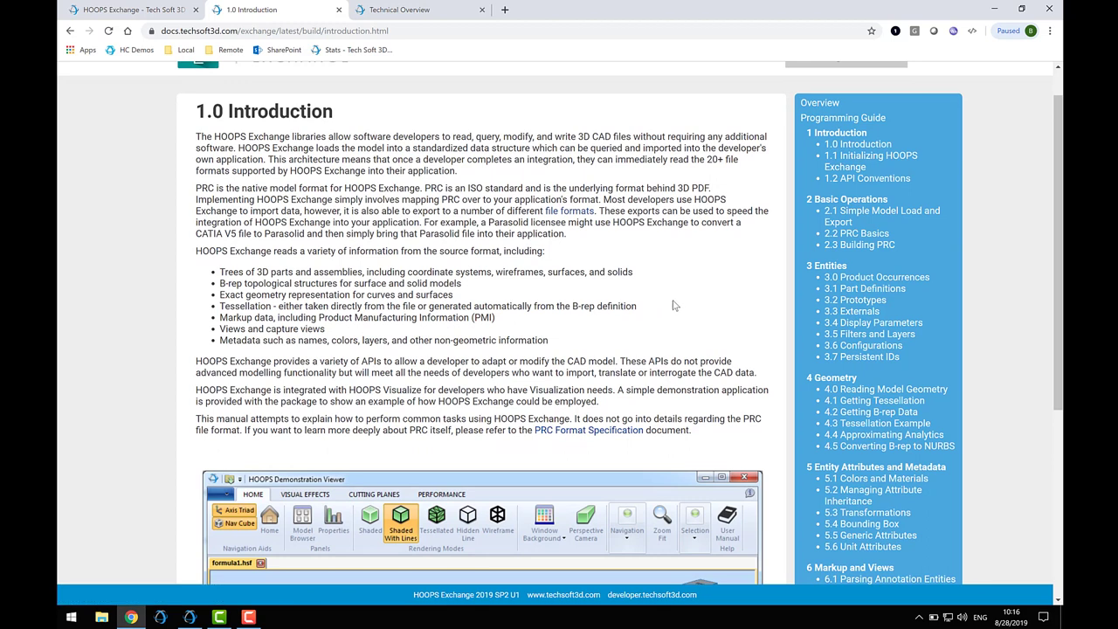
- Read the 1.1 Initializing HOOPS Exchange page, selecting HOOPSExchangeLoader in the code sample
click(852, 166)
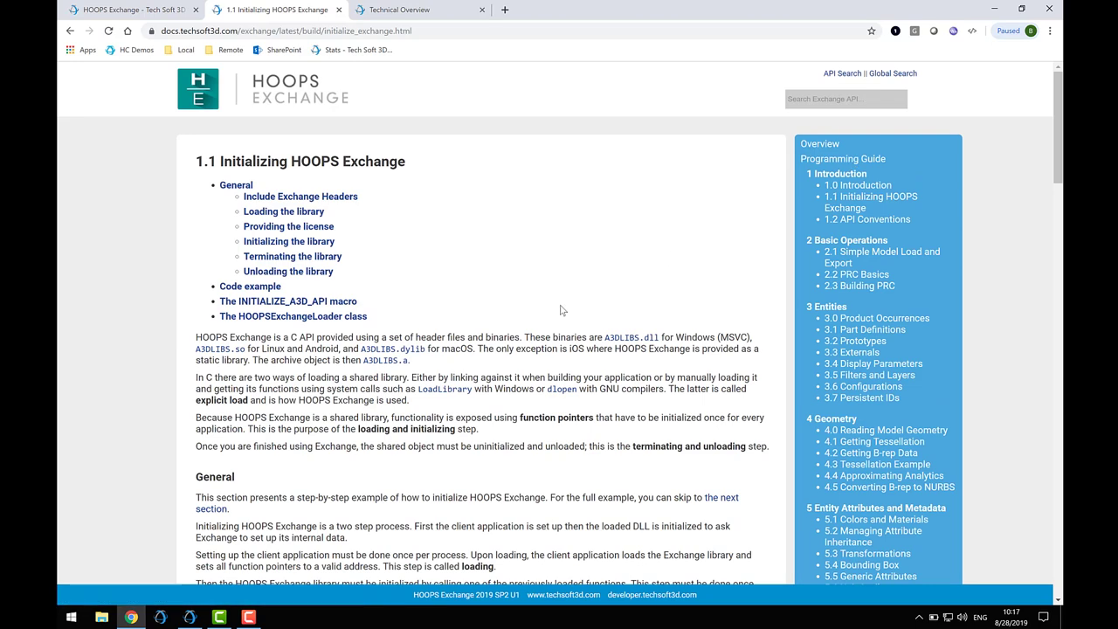
scroll(561, 310, down, 10)
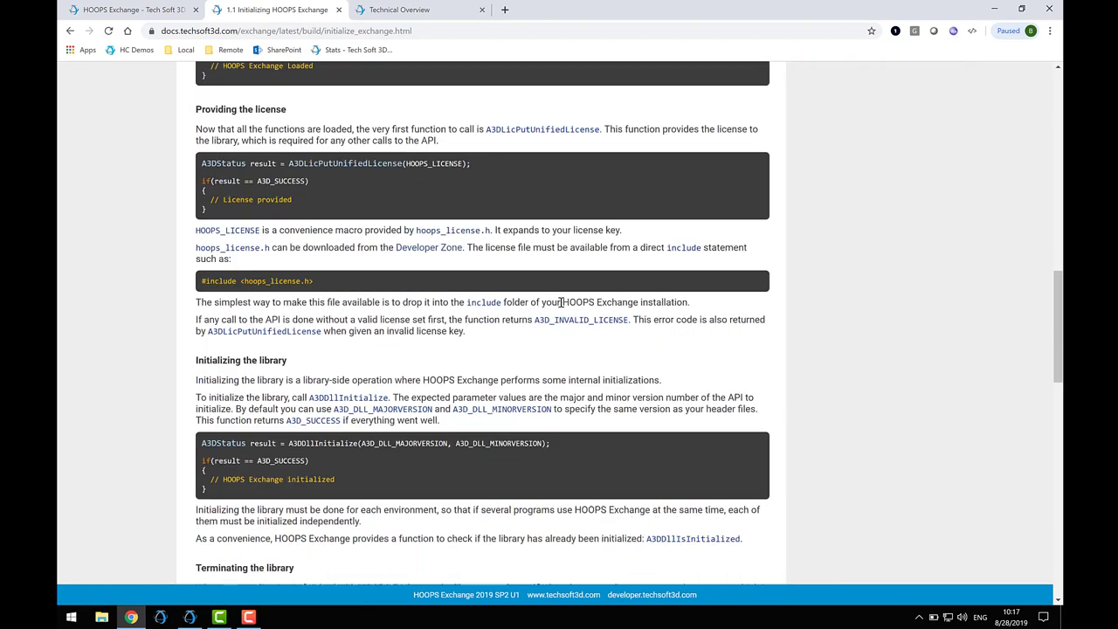
scroll(561, 302, down, 10)
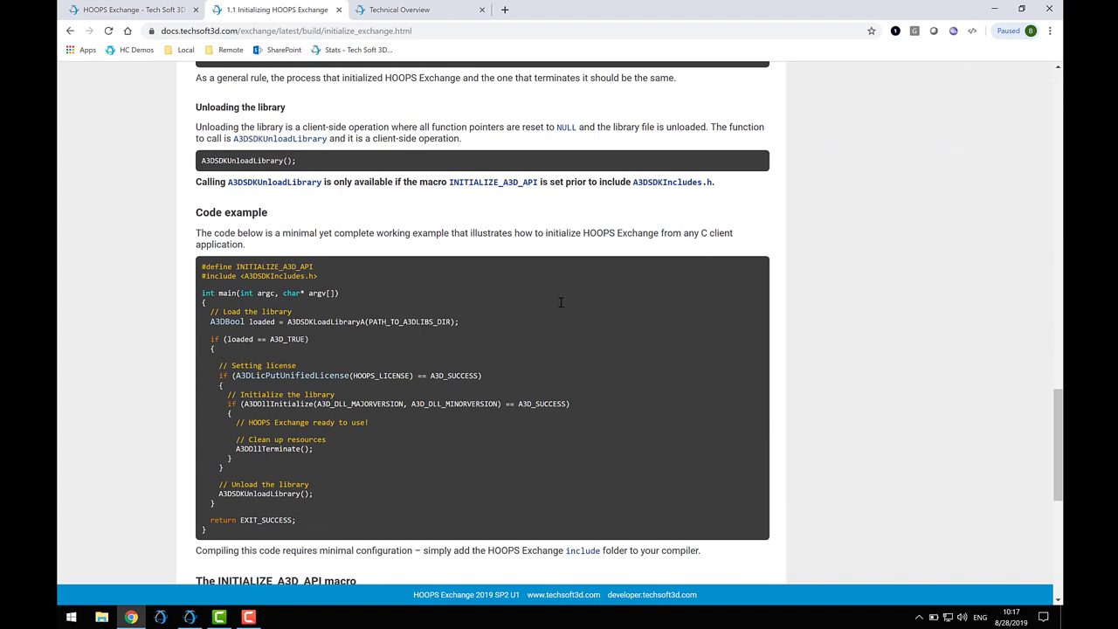
scroll(561, 302, down, 5)
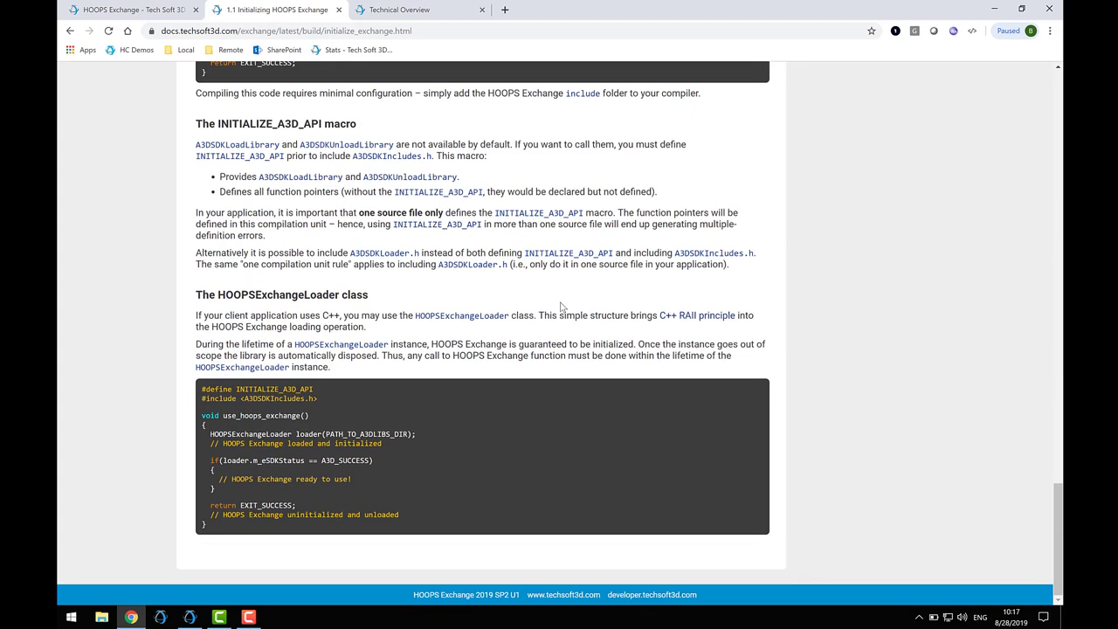
double_click(263, 433)
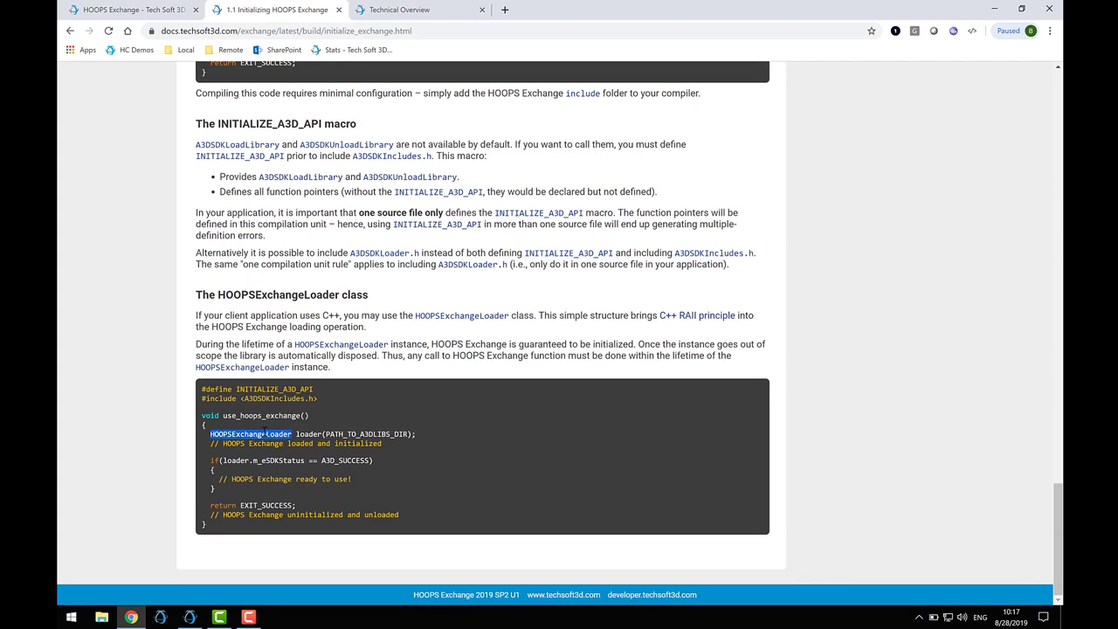
scroll(485, 365, up, 15)
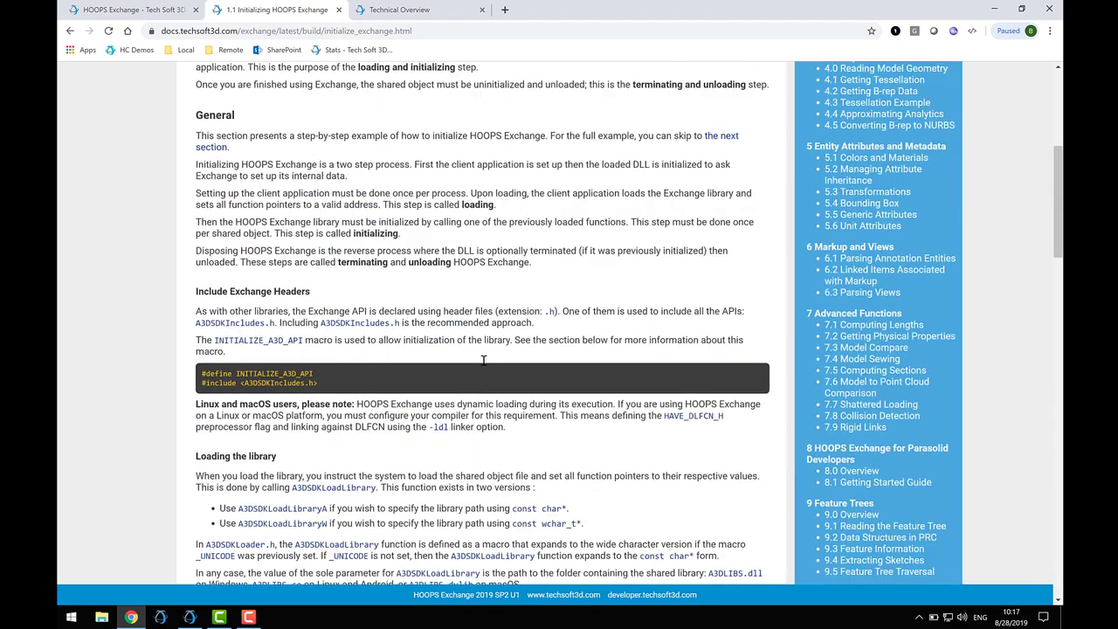
scroll(483, 361, up, 2)
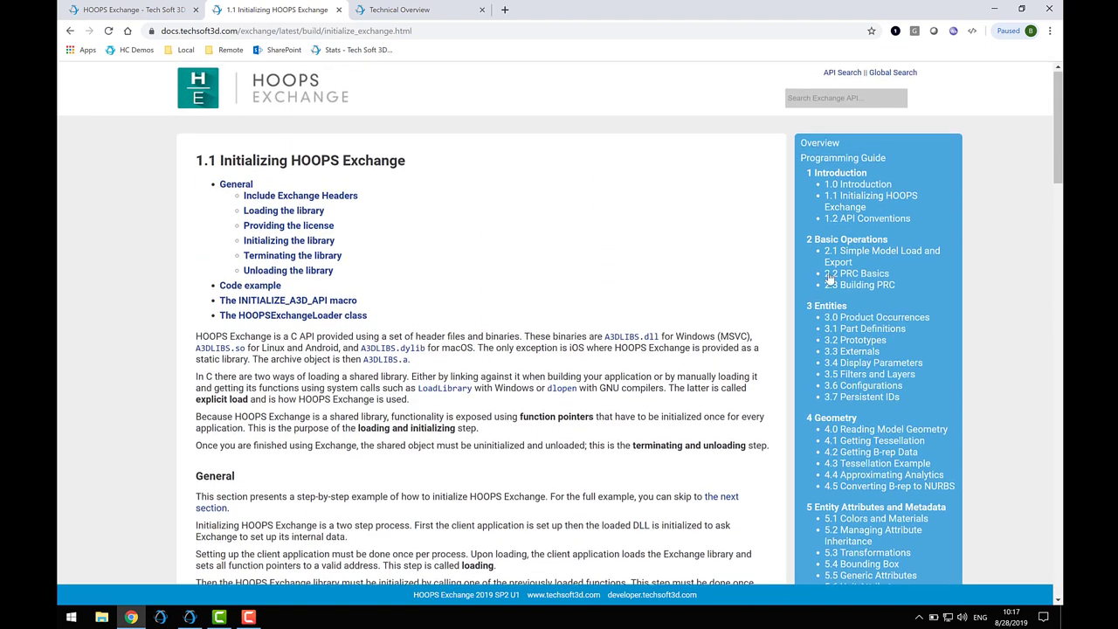
- Open the 1.2 API Conventions page and read its naming conventions and A3D prefixes
click(869, 221)
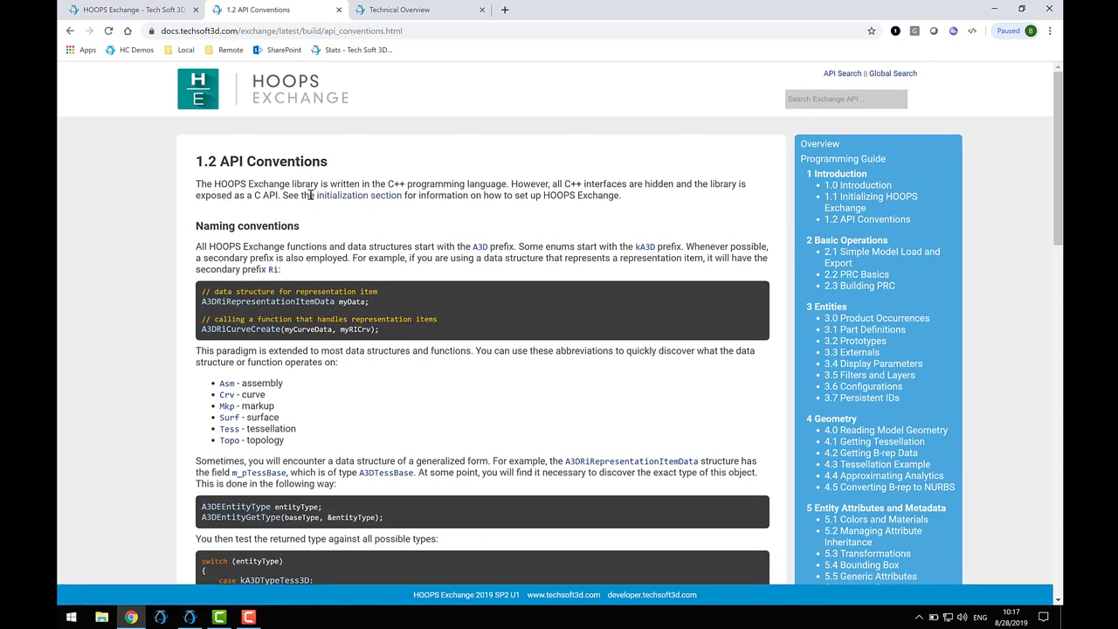
scroll(311, 195, down, 3)
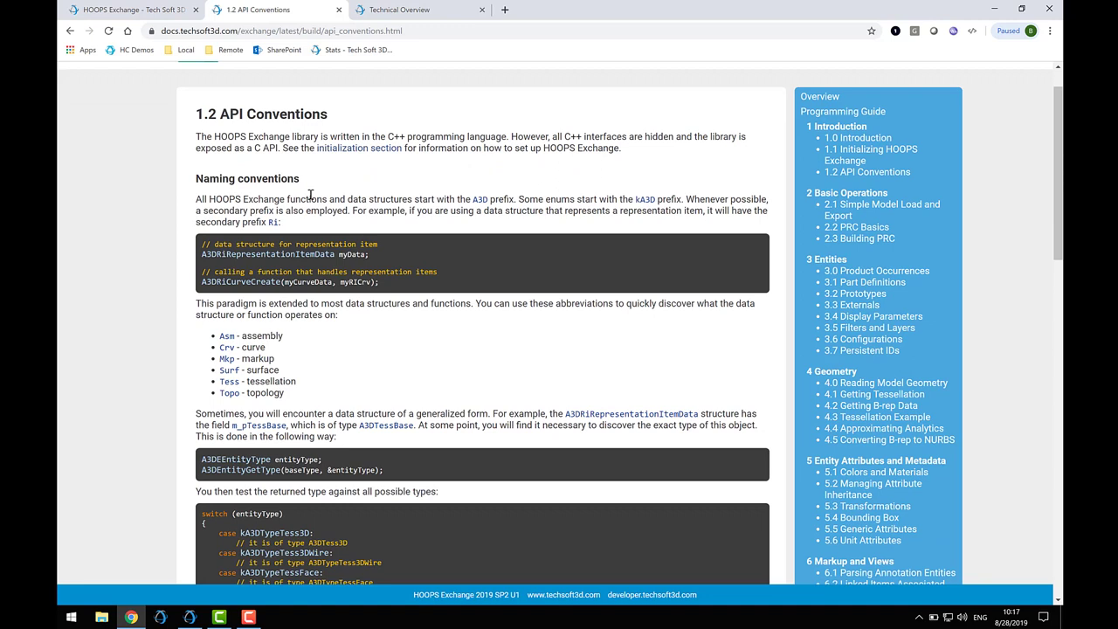
scroll(311, 200, down, 2)
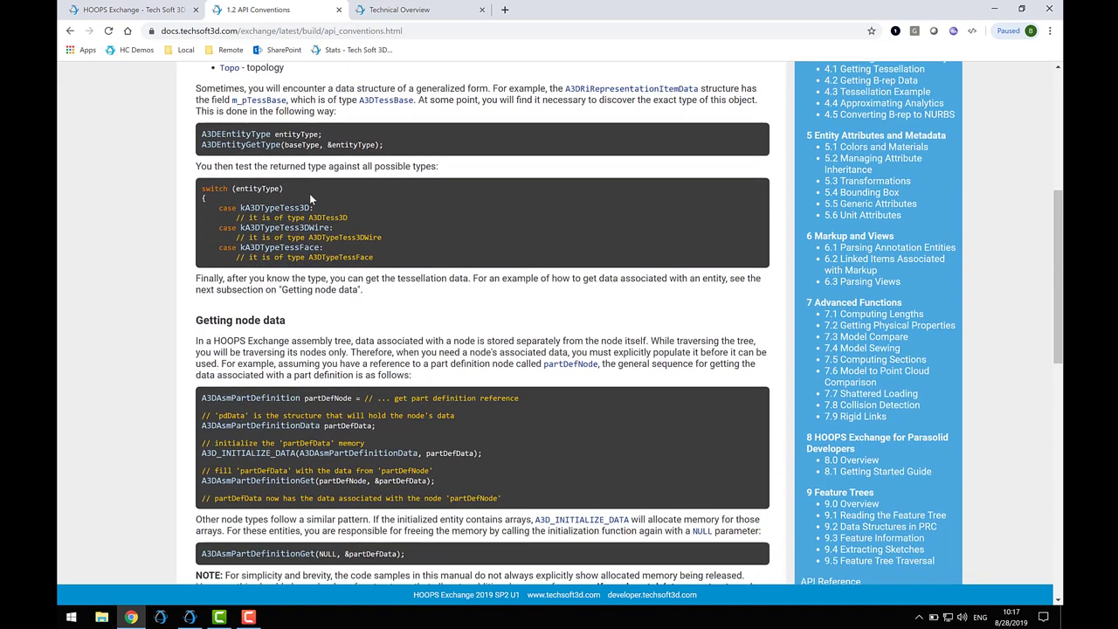
scroll(310, 197, up, 4)
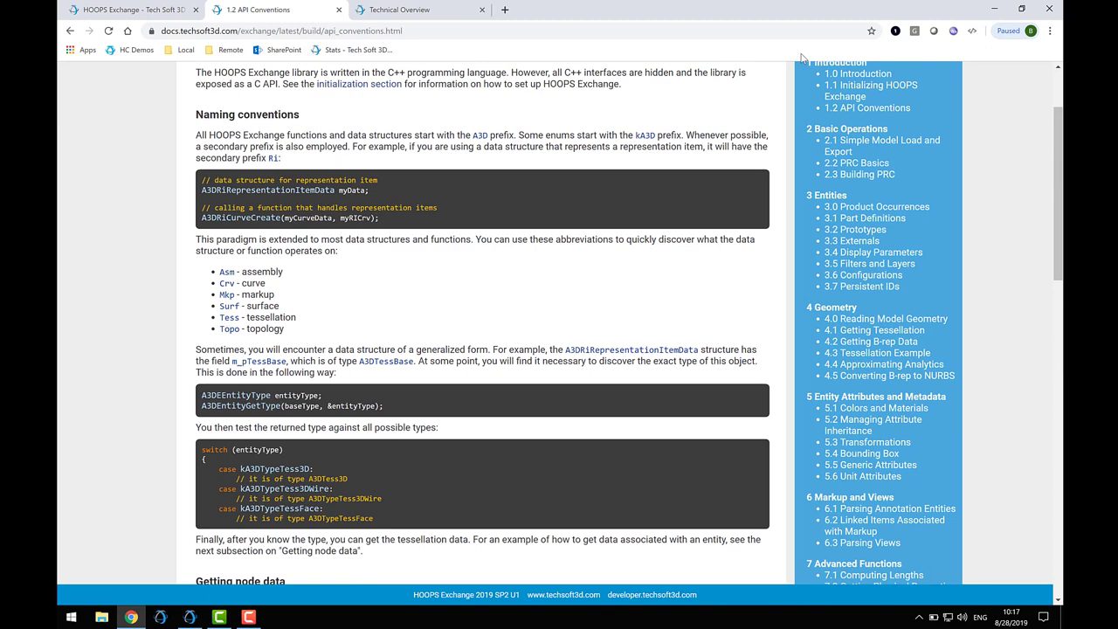
scroll(802, 62, up, 1)
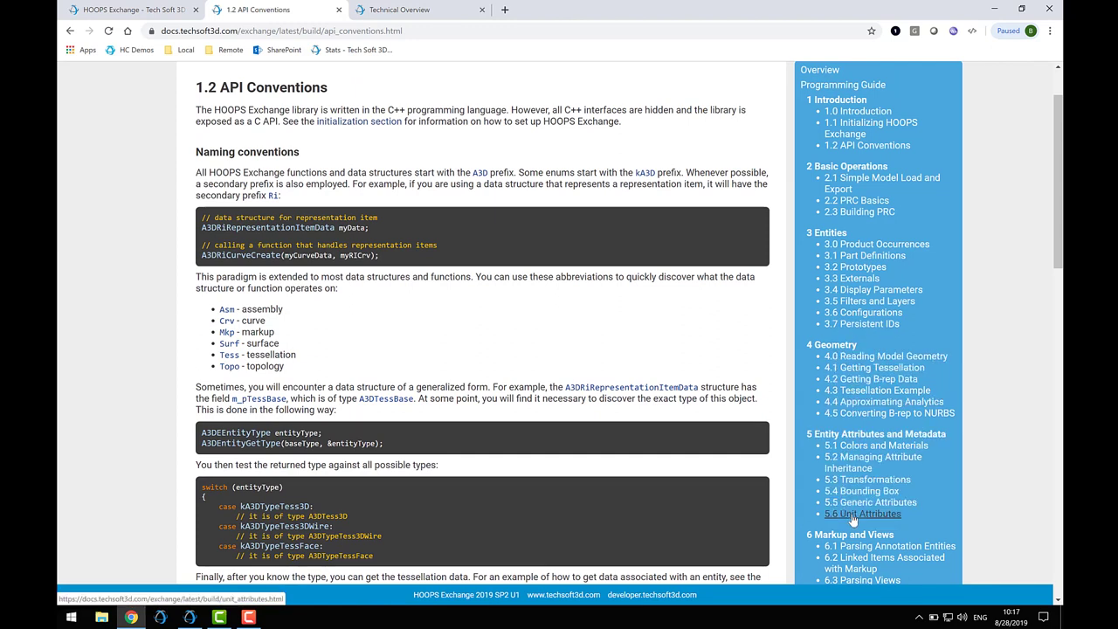
- Expand the API Reference chapter in the sidebar to list its sections
scroll(852, 519, down, 3)
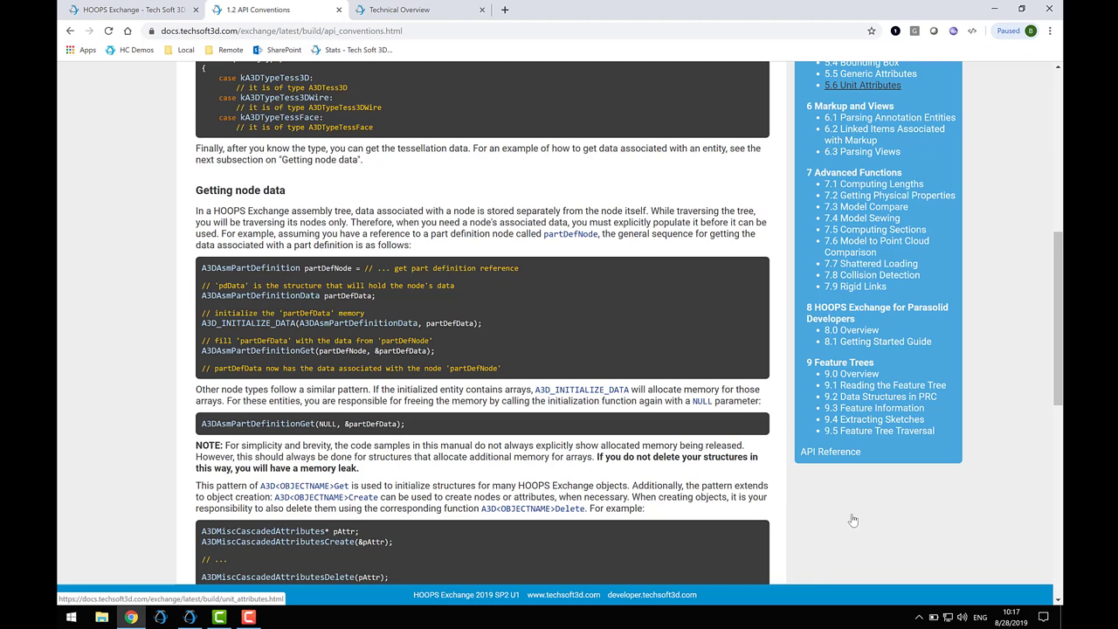
scroll(853, 519, down, 1)
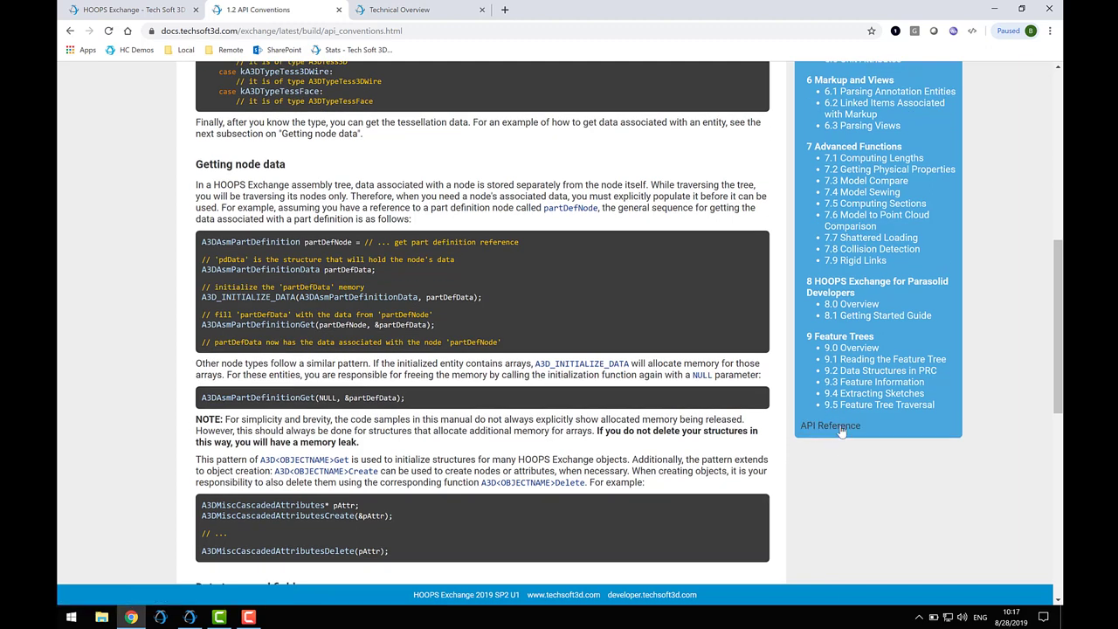
click(841, 432)
scroll(840, 441, down, 1)
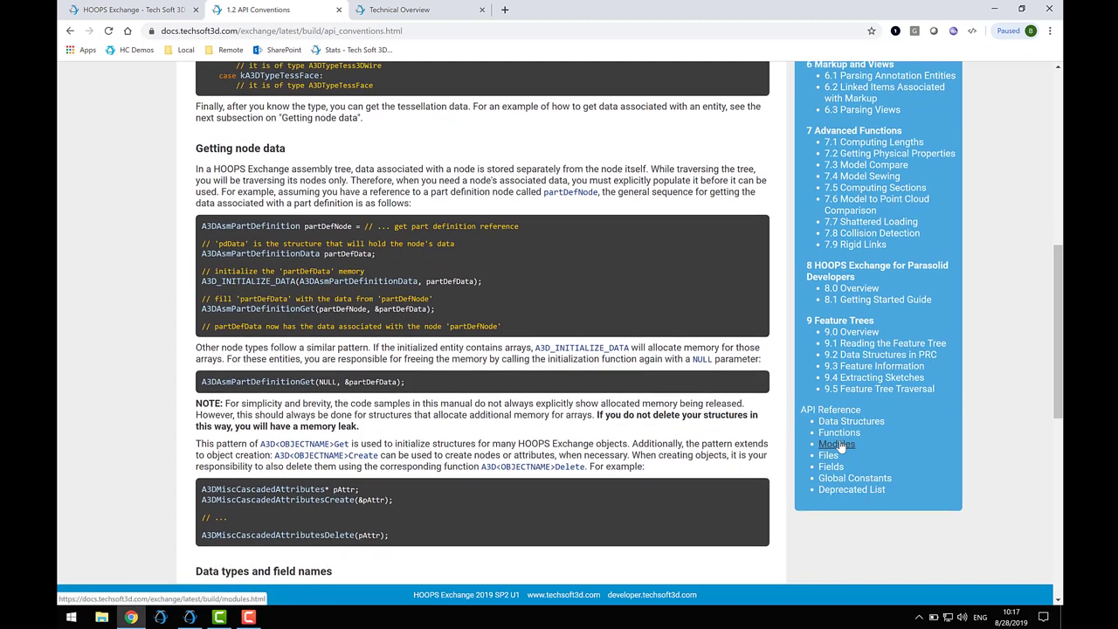
- Open the API Reference Modules page listing all HOOPS Exchange modules, then bring up File Explorer
click(837, 444)
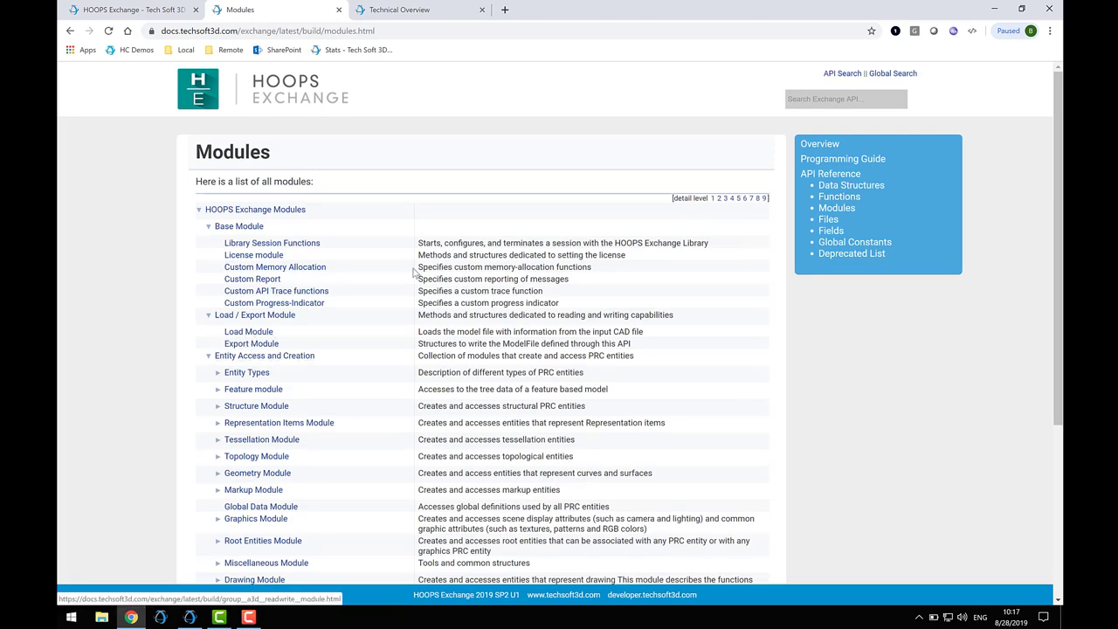
click(807, 101)
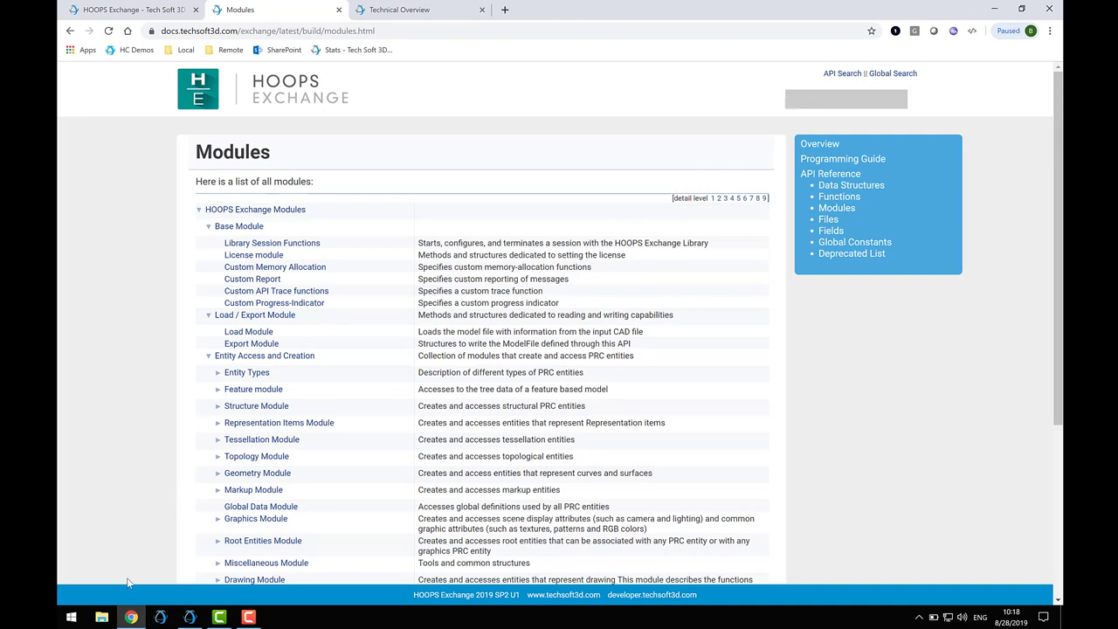
click(103, 617)
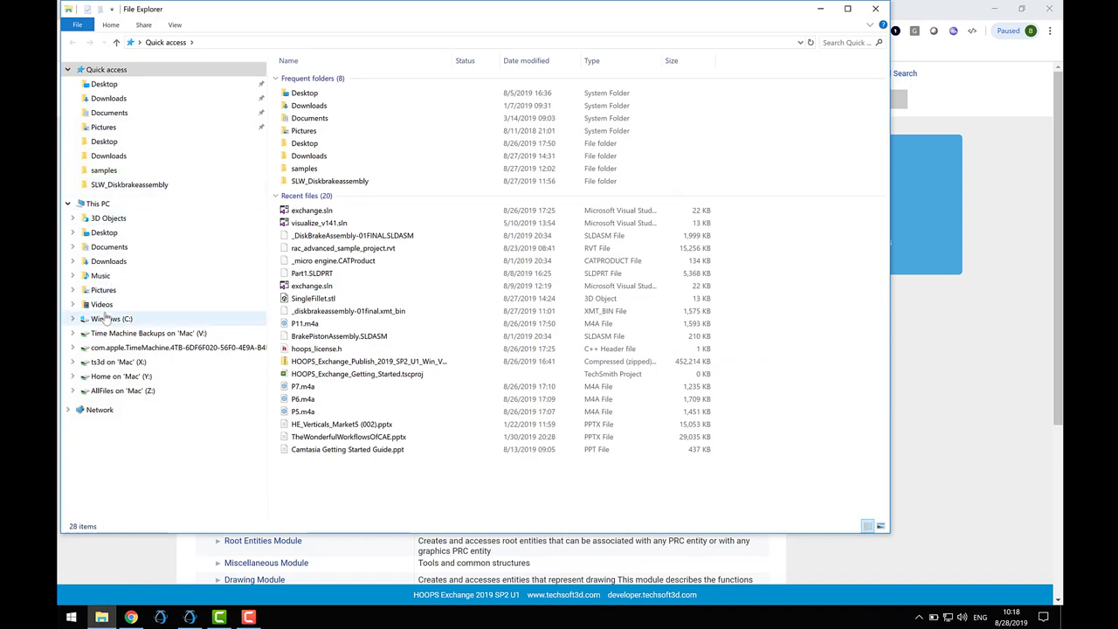
- Open exchange.sln from C:\HOOPS_Exchange_Publish_2019_SP2_U1\samples in Visual Studio
click(110, 318)
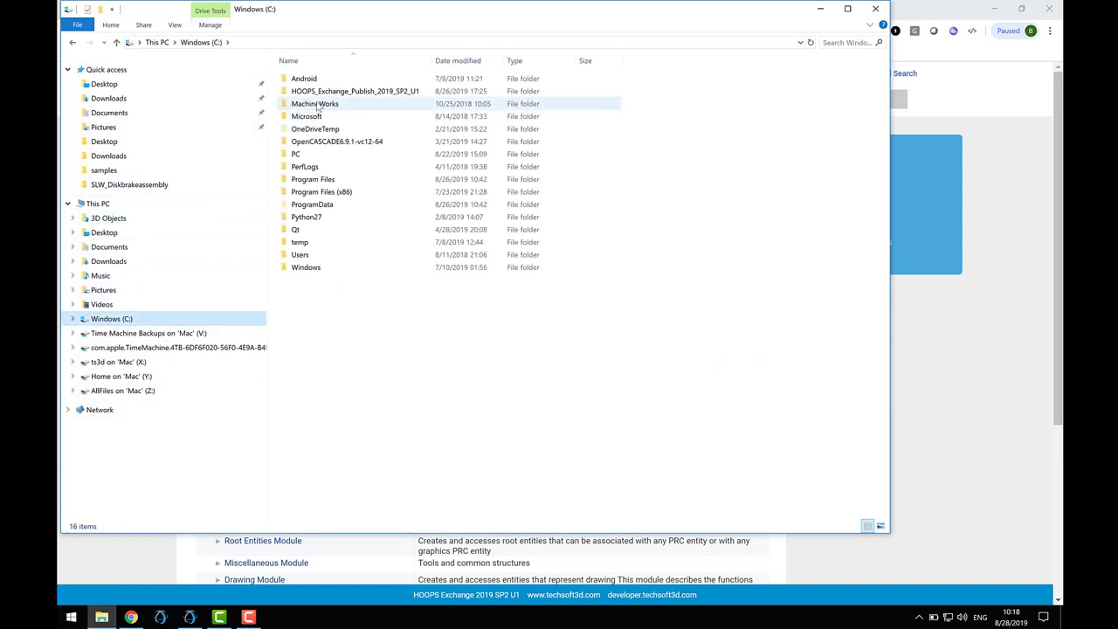
double_click(337, 92)
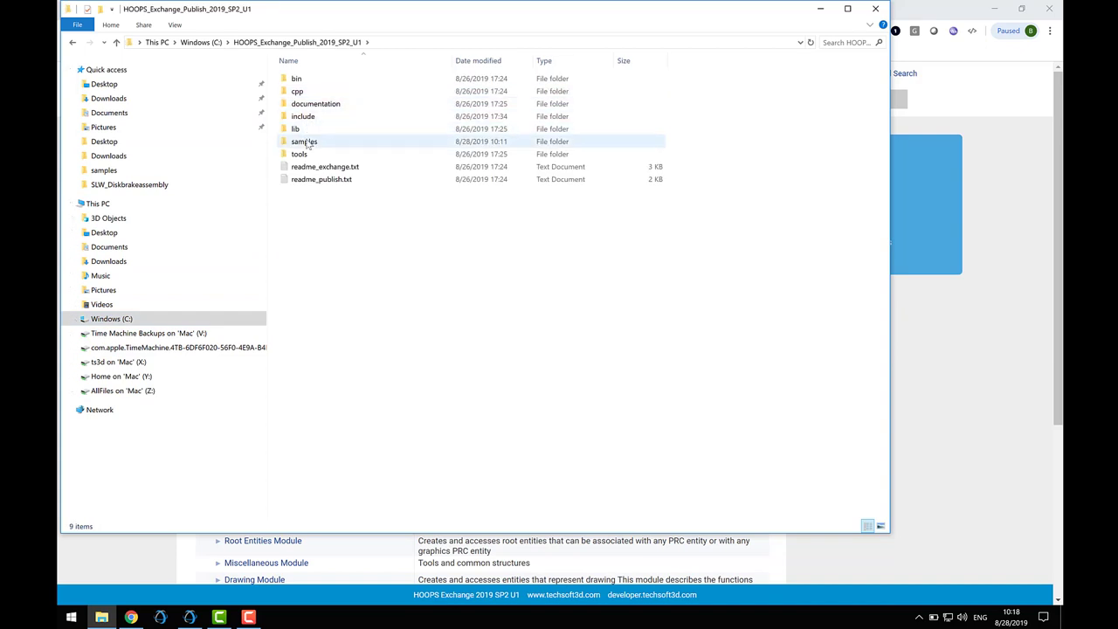
double_click(307, 142)
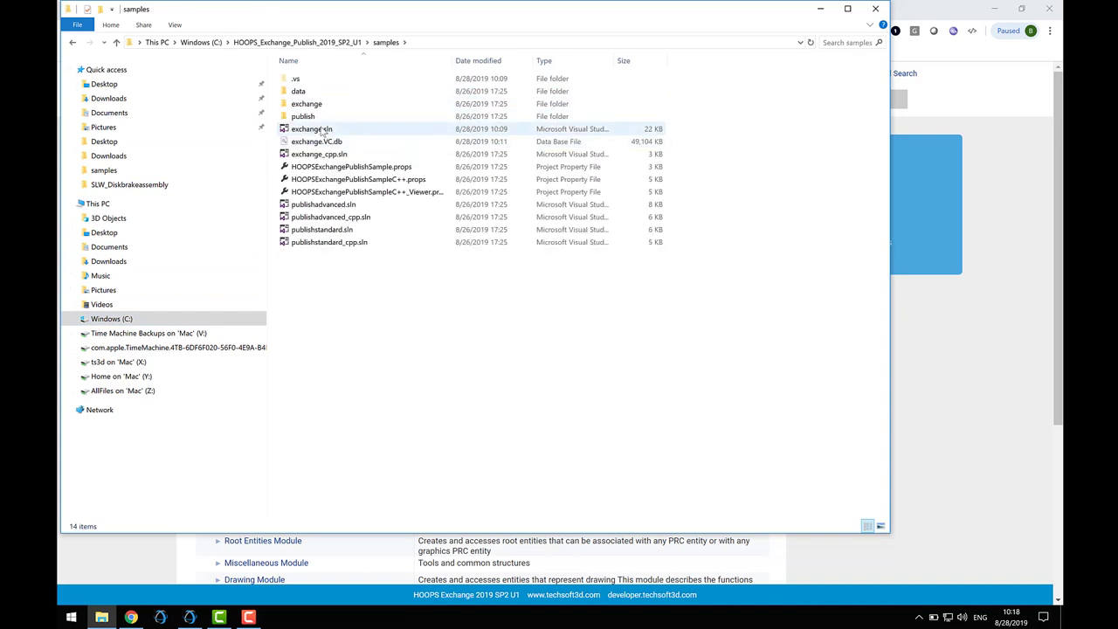
click(325, 131)
double_click(326, 130)
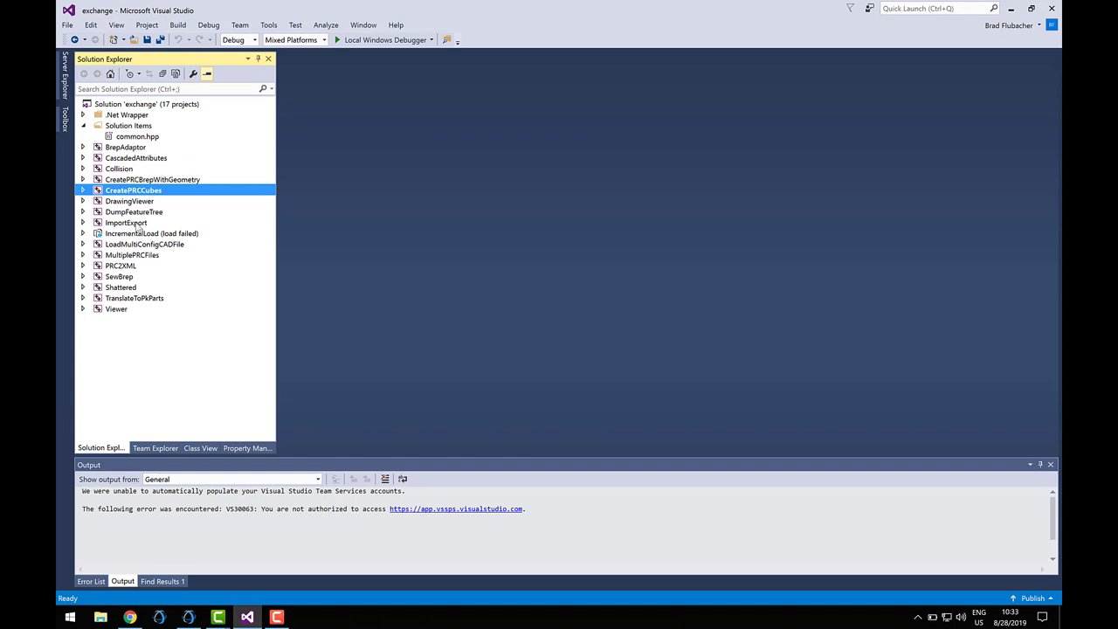
- Expand the ImportExport project and open ImportExport.cpp to read its code
click(135, 224)
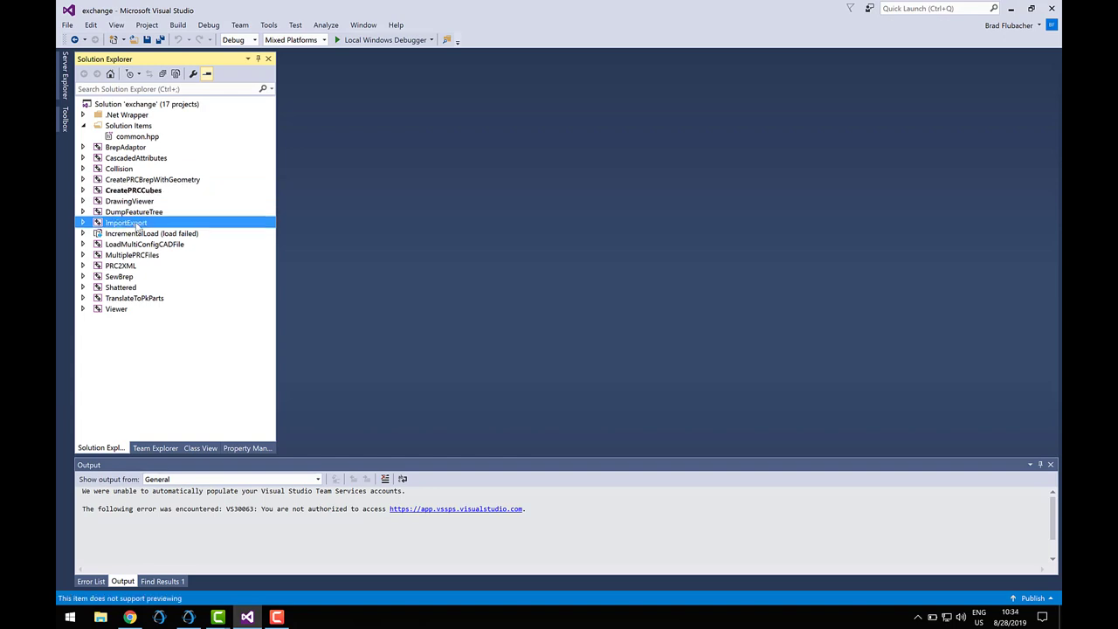
click(84, 225)
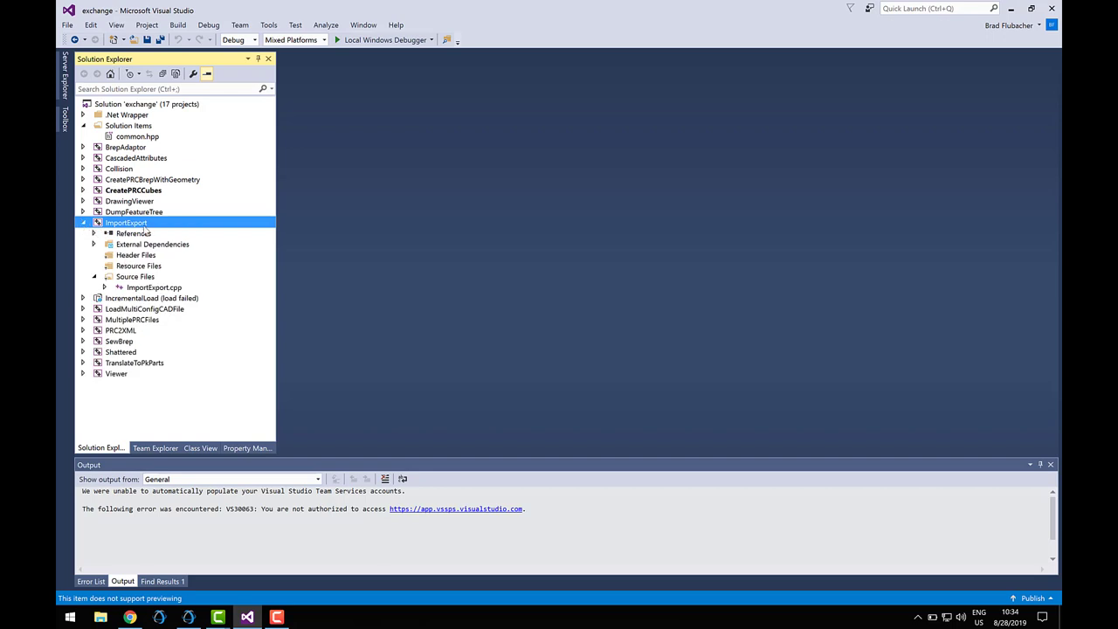
click(160, 288)
double_click(160, 288)
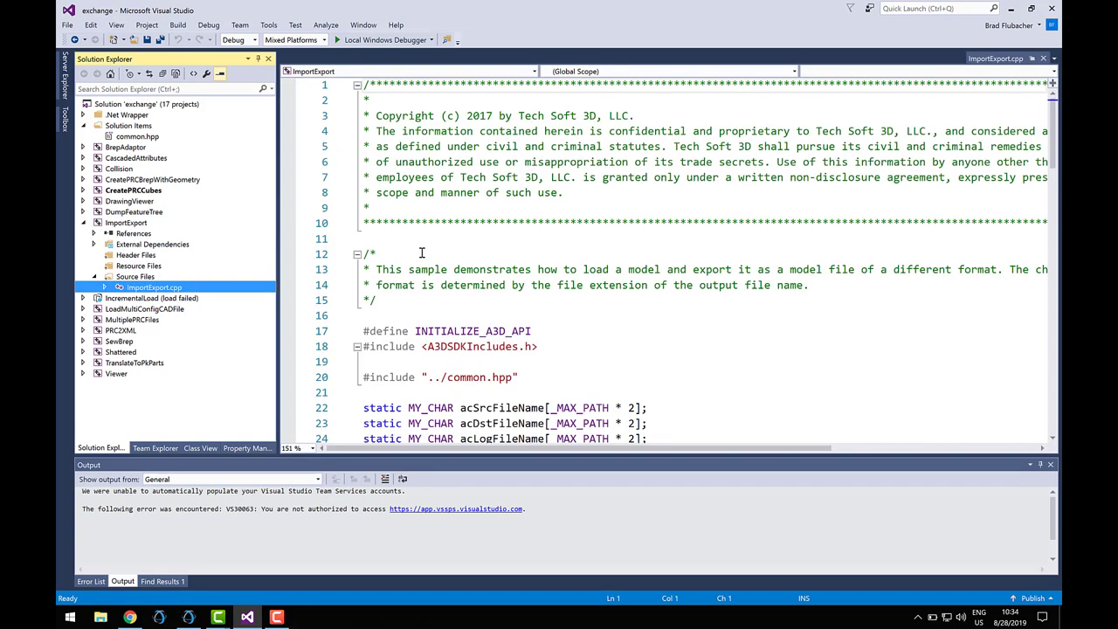
scroll(422, 253, down, 7)
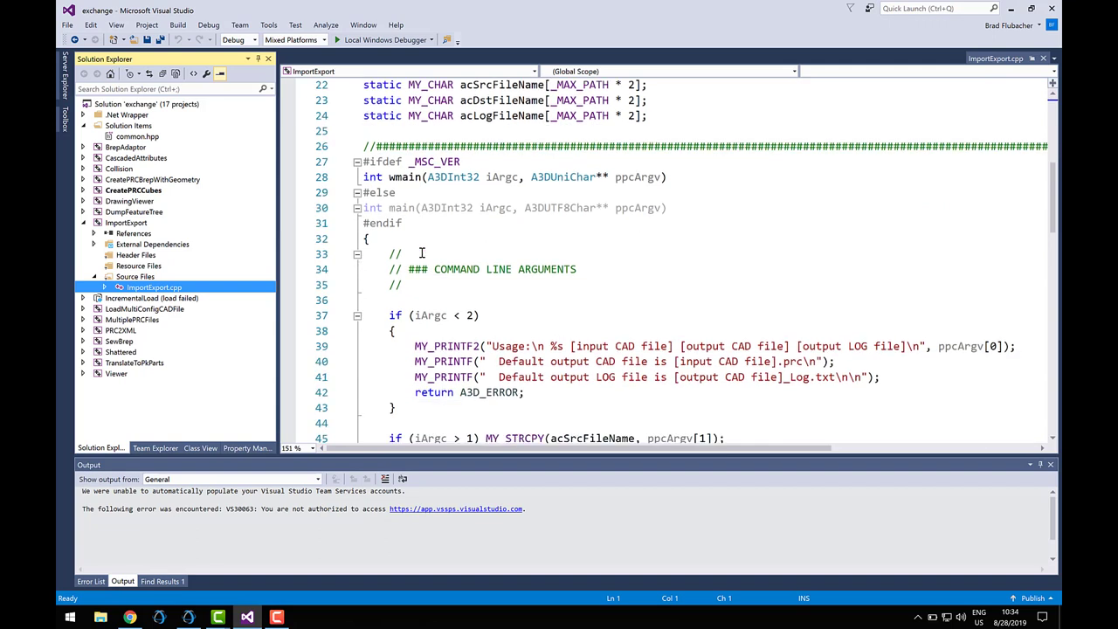
scroll(422, 254, down, 6)
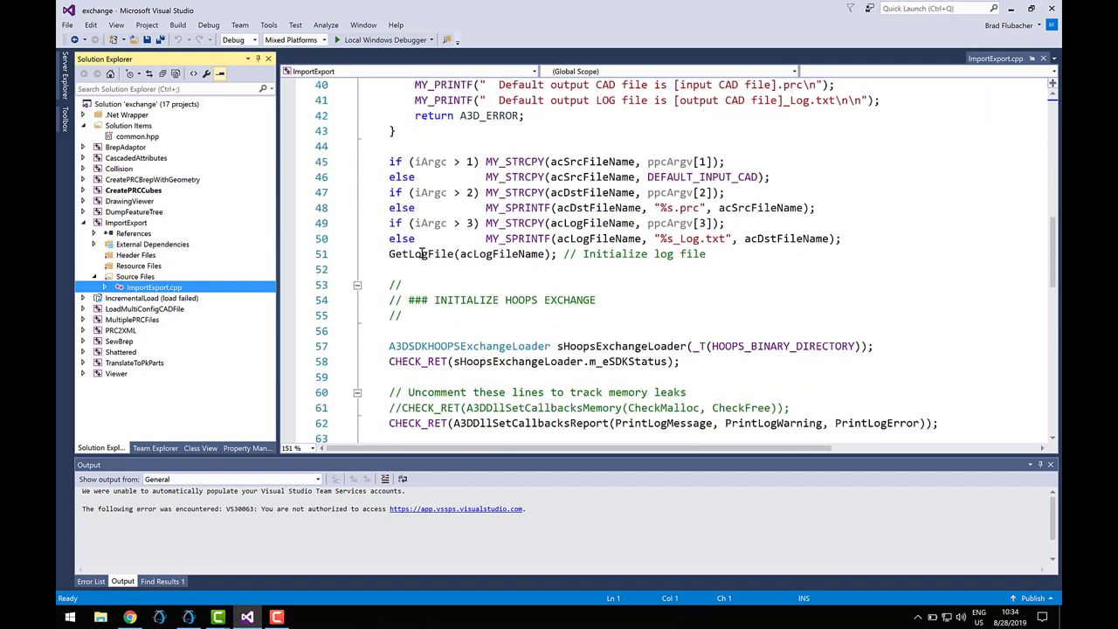
scroll(422, 253, down, 4)
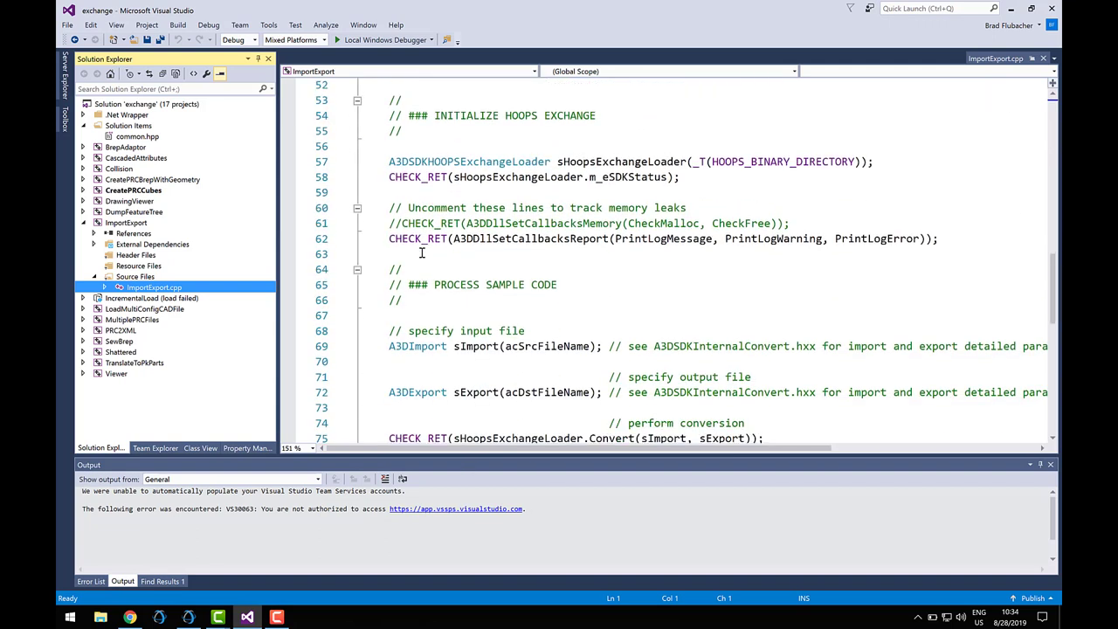
scroll(422, 253, down, 1)
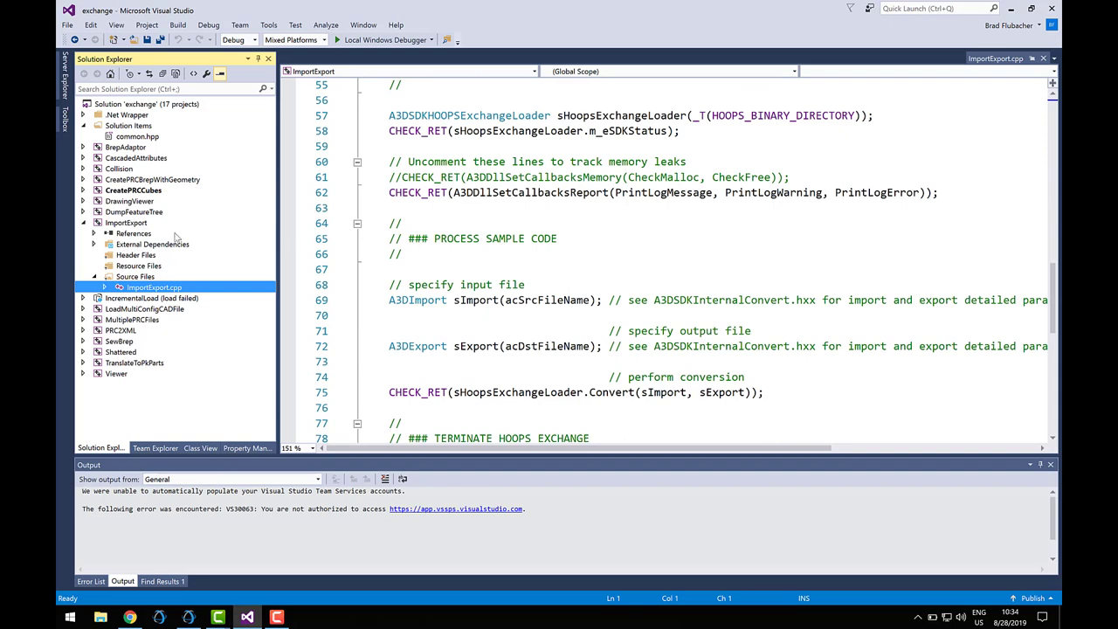
- Set ImportExport as the startup project
click(141, 224)
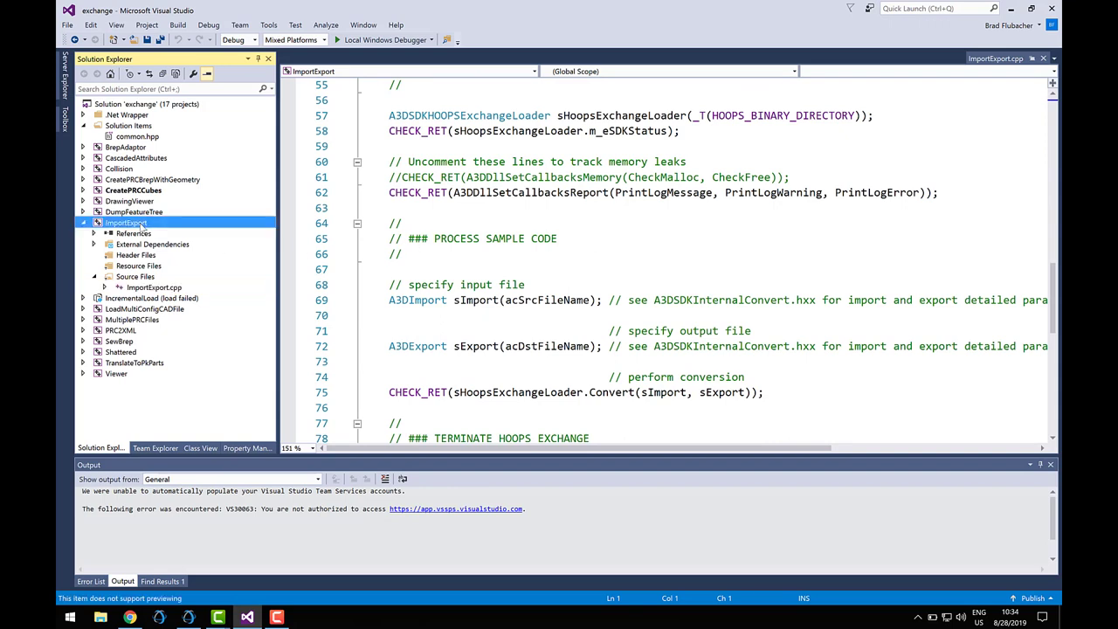
right_click(141, 224)
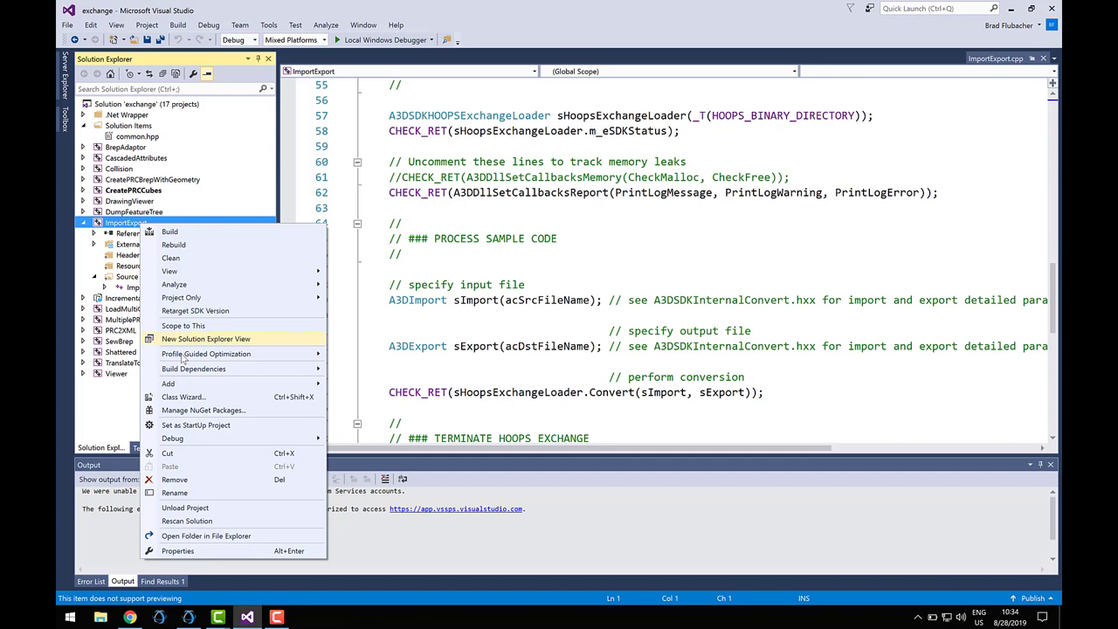
click(197, 425)
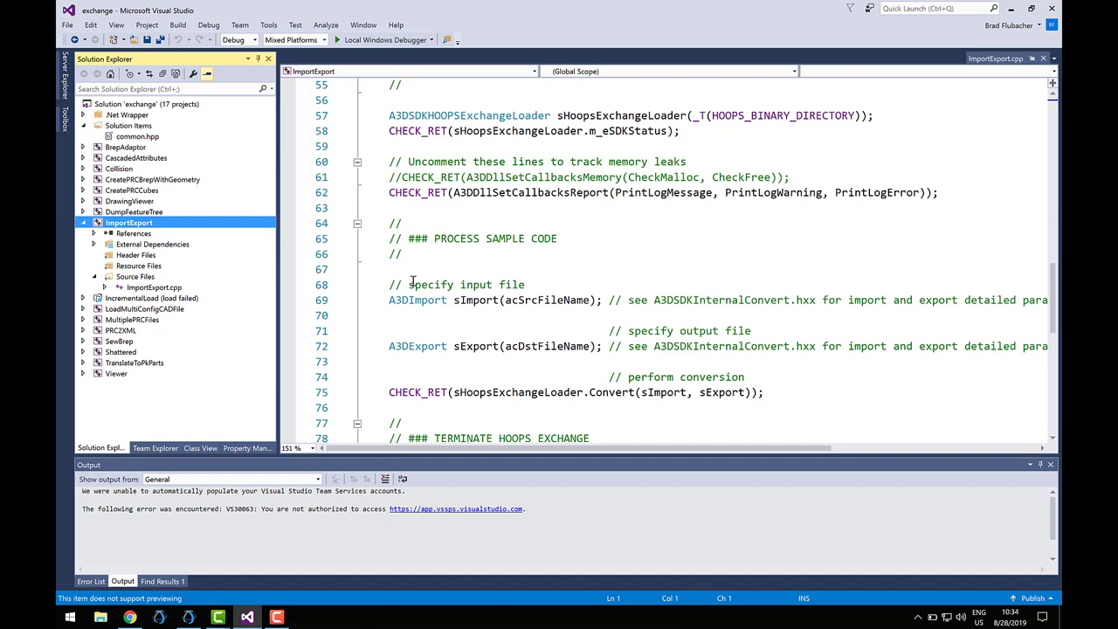
scroll(412, 280, down, 1)
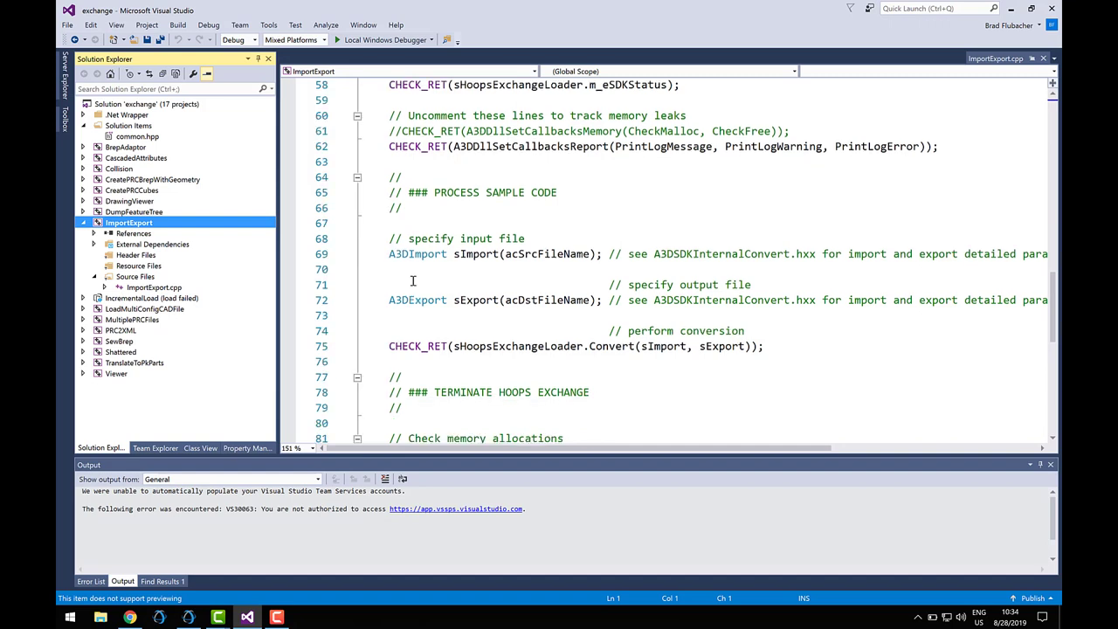
scroll(412, 281, up, 2)
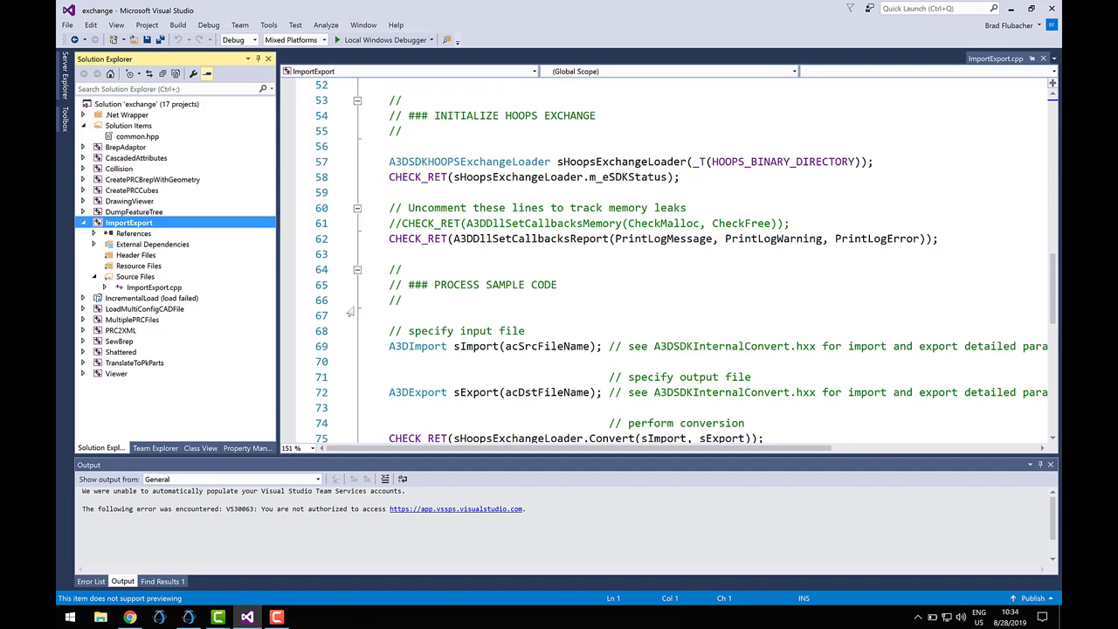
- Expand the PRC2XML project and open PRC2XML.cpp to view its code
double_click(122, 331)
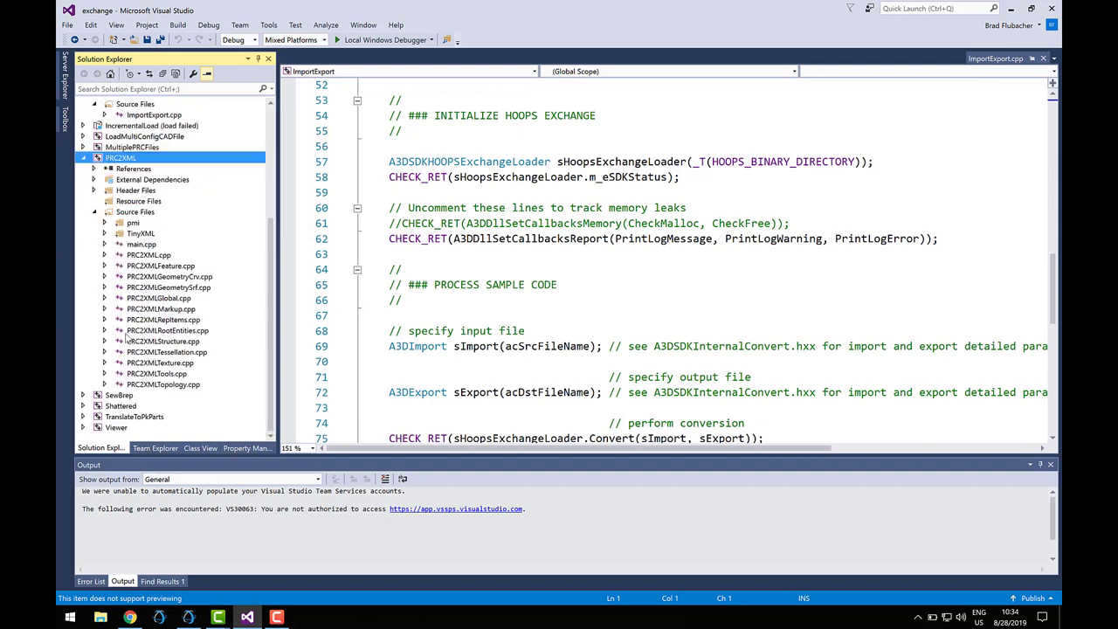
double_click(159, 255)
scroll(469, 238, down, 7)
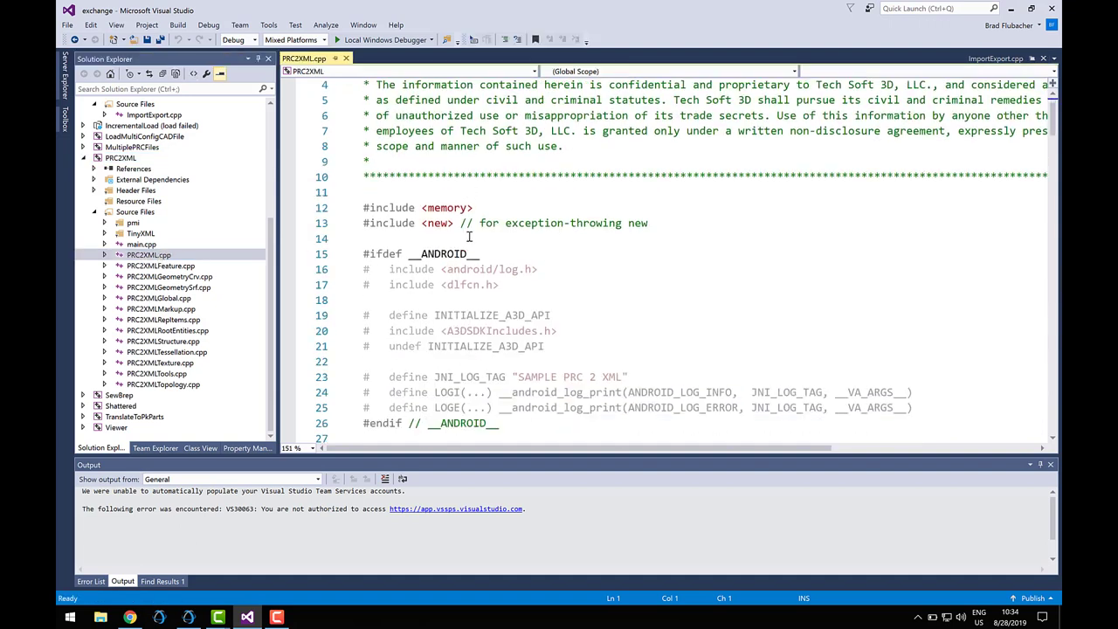
scroll(469, 238, down, 6)
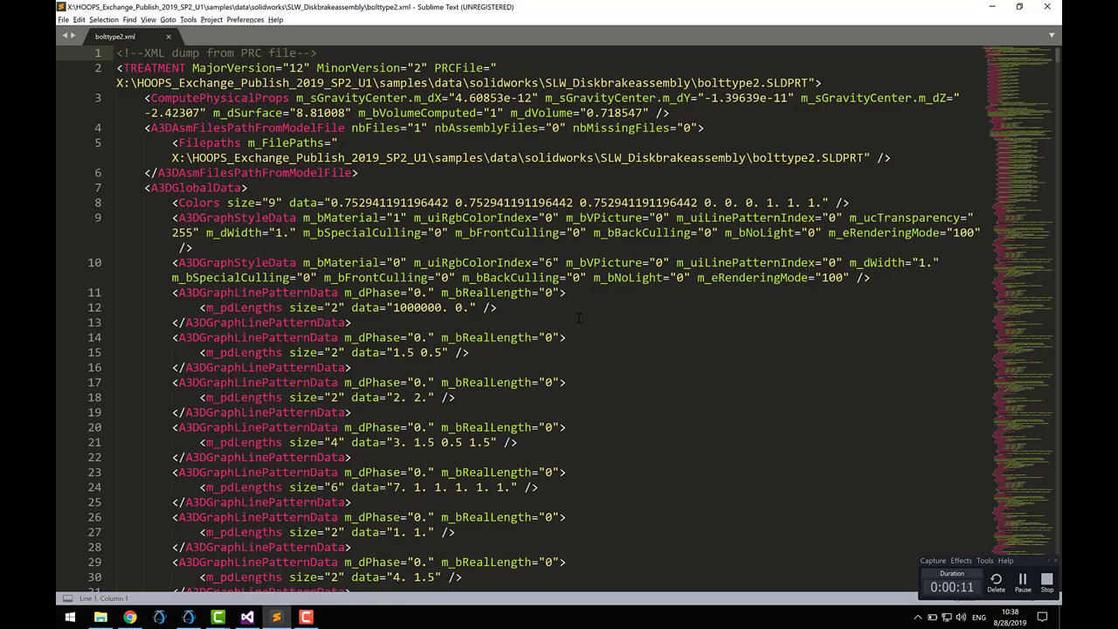
scroll(578, 317, down, 3)
scroll(578, 317, down, 6)
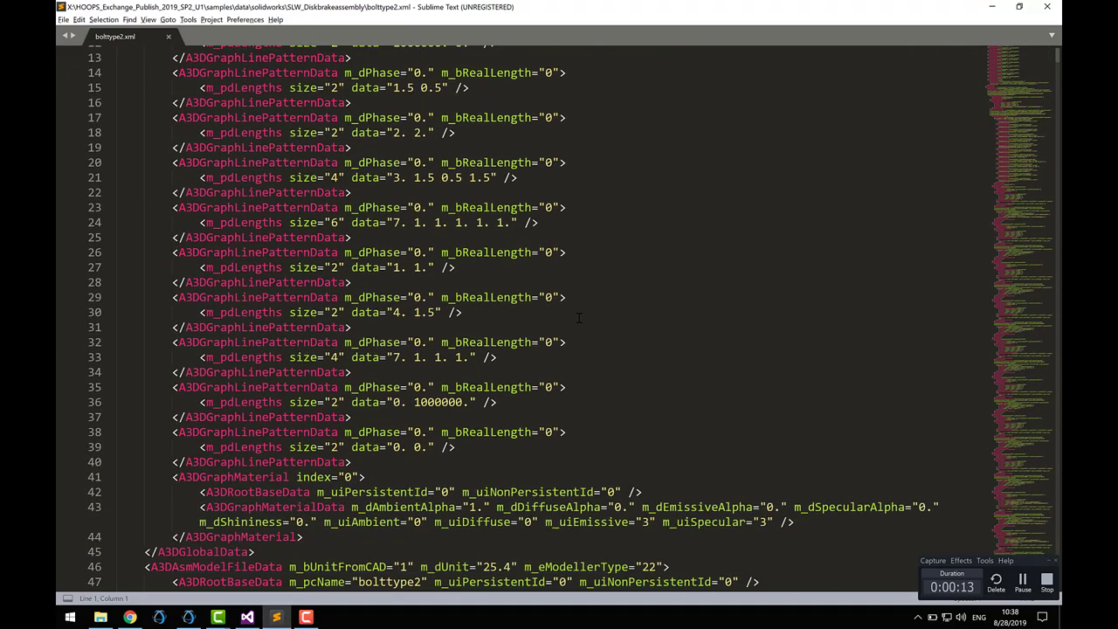
scroll(579, 317, down, 6)
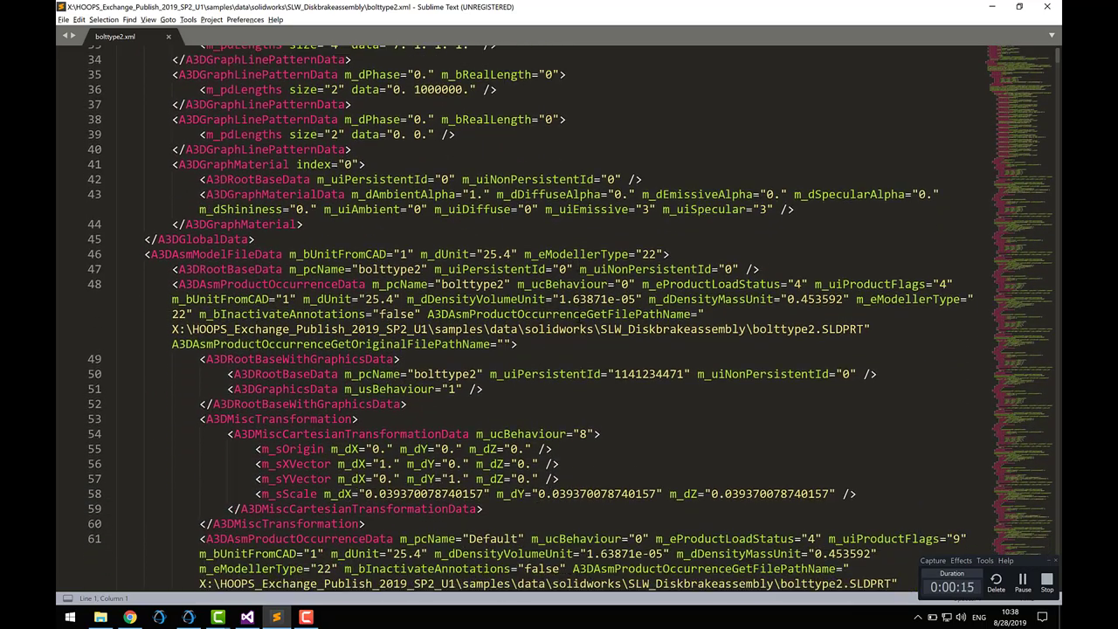
scroll(579, 319, down, 5)
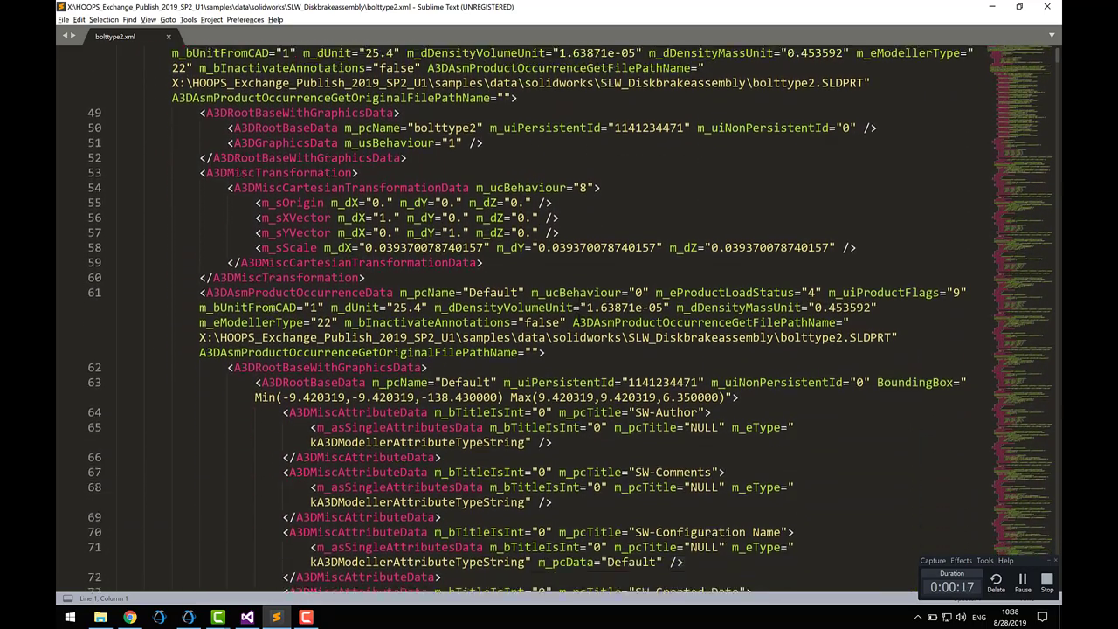
scroll(579, 319, down, 3)
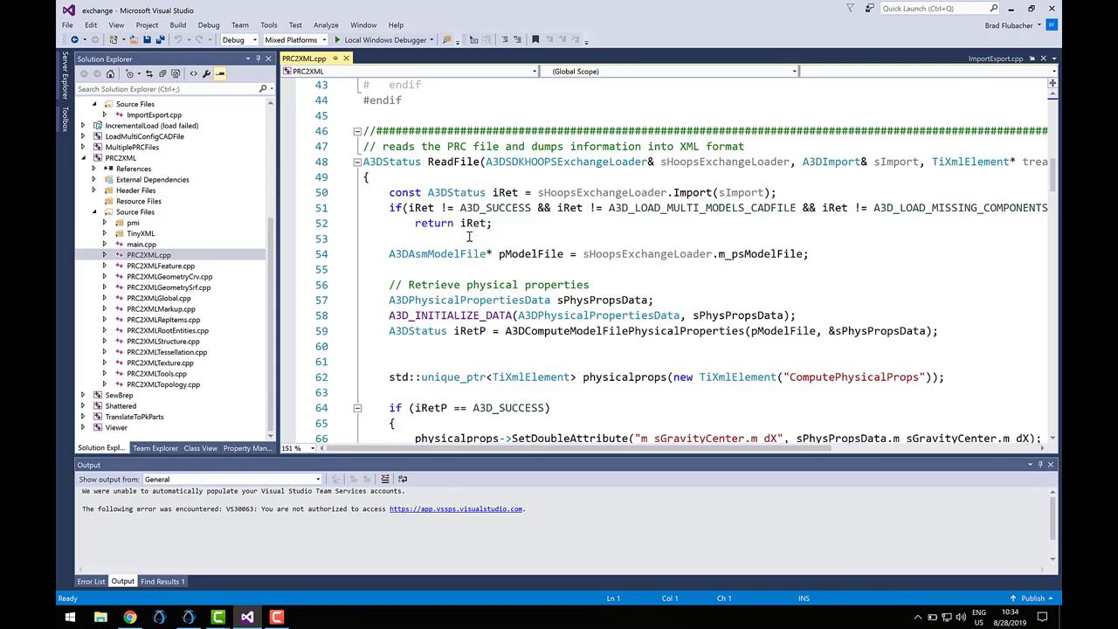
scroll(469, 238, down, 2)
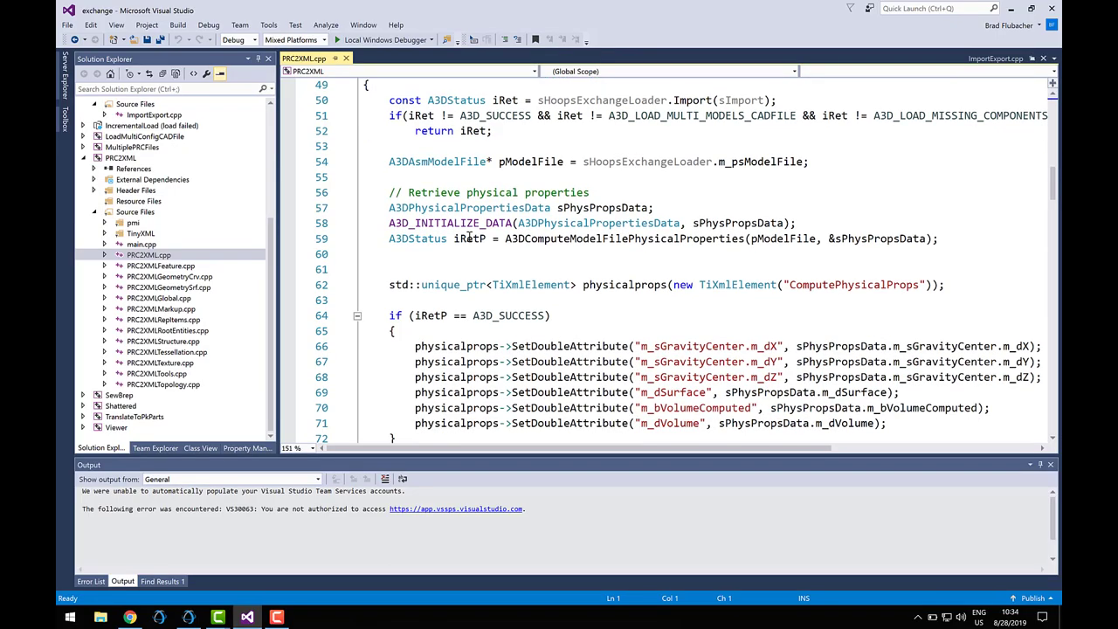
scroll(469, 238, down, 2)
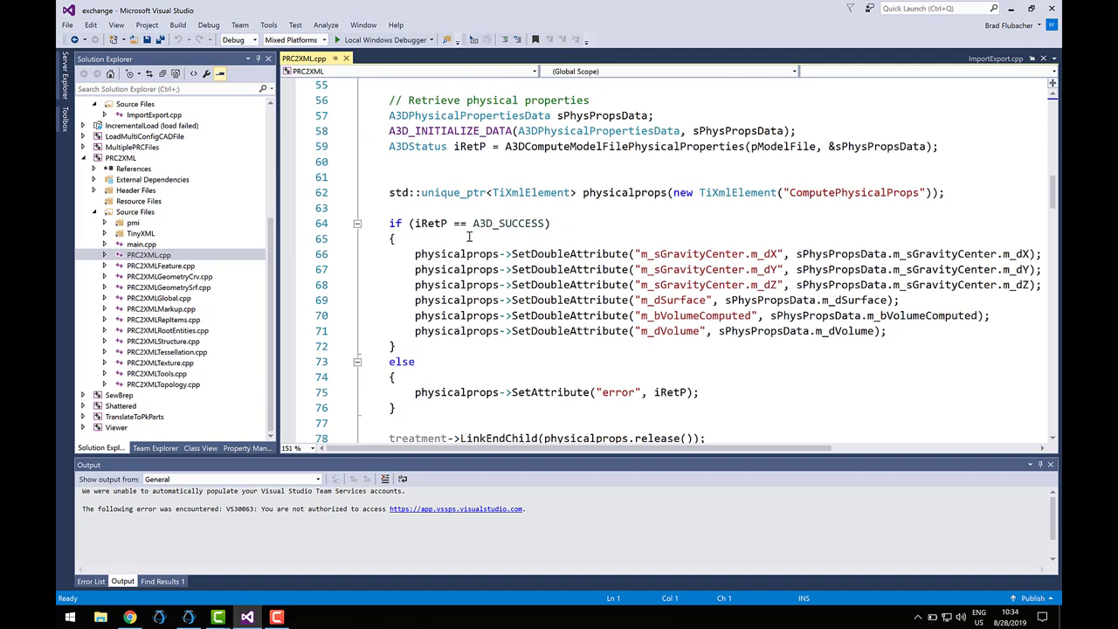
scroll(469, 238, down, 3)
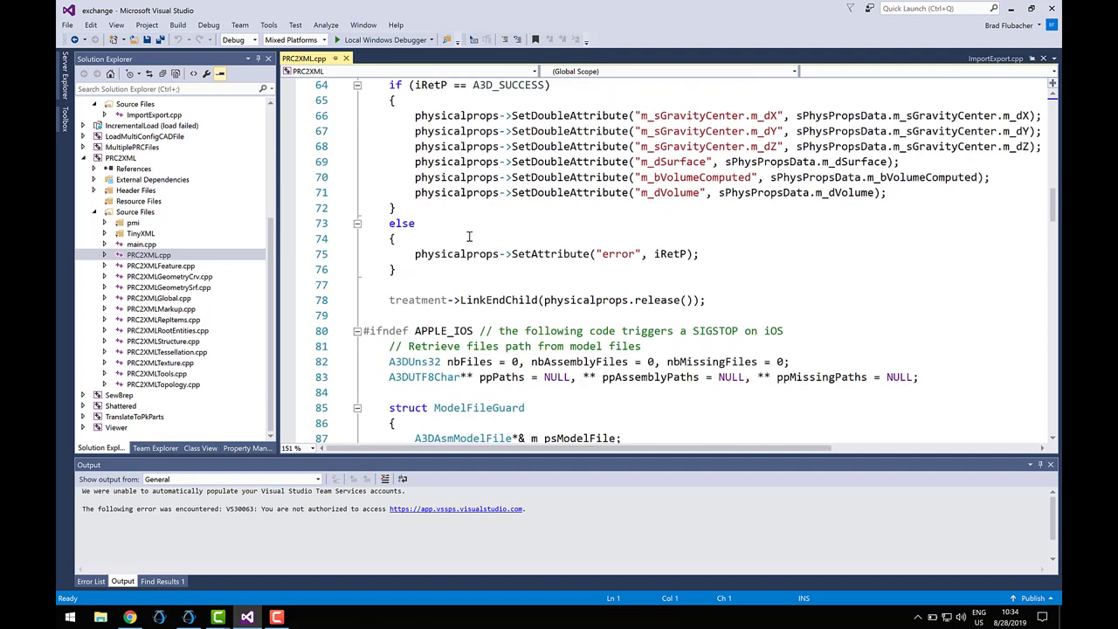
scroll(469, 237, down, 2)
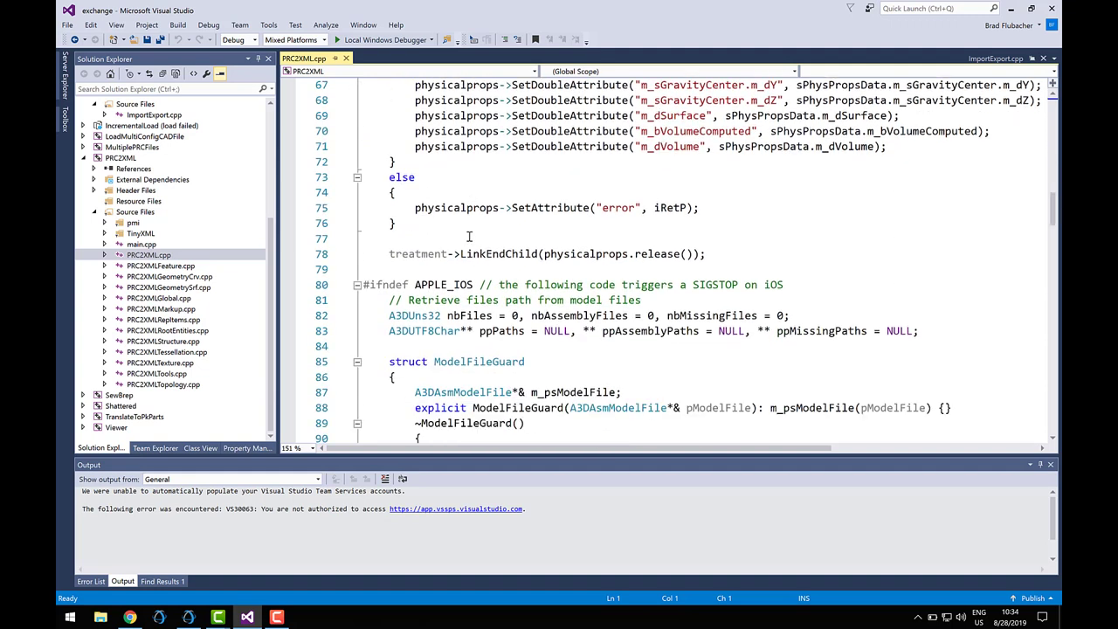
scroll(472, 238, down, 3)
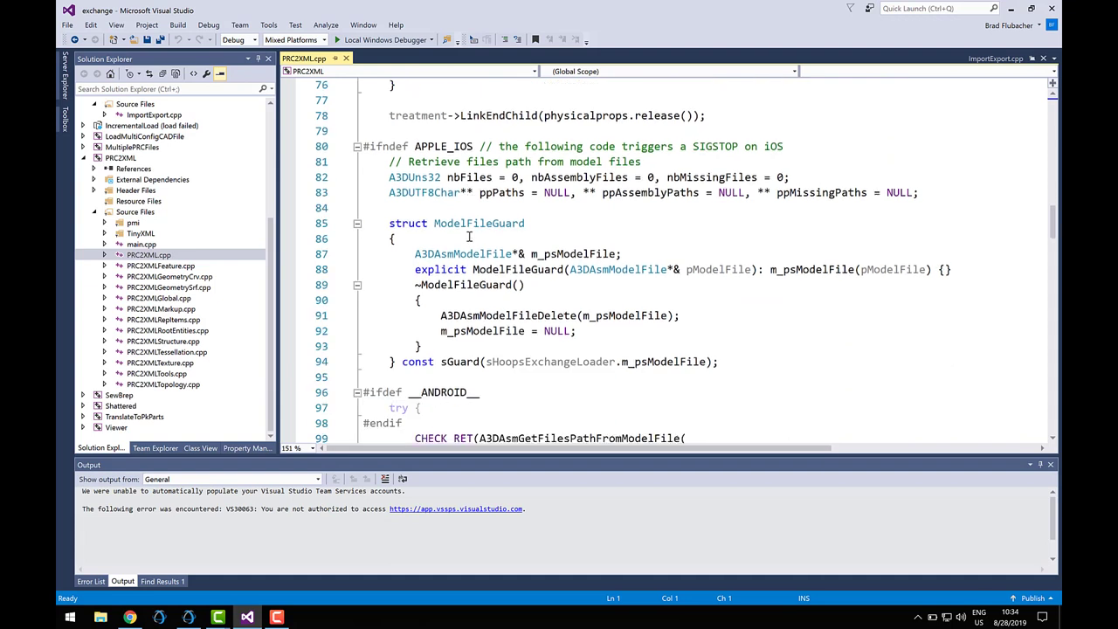